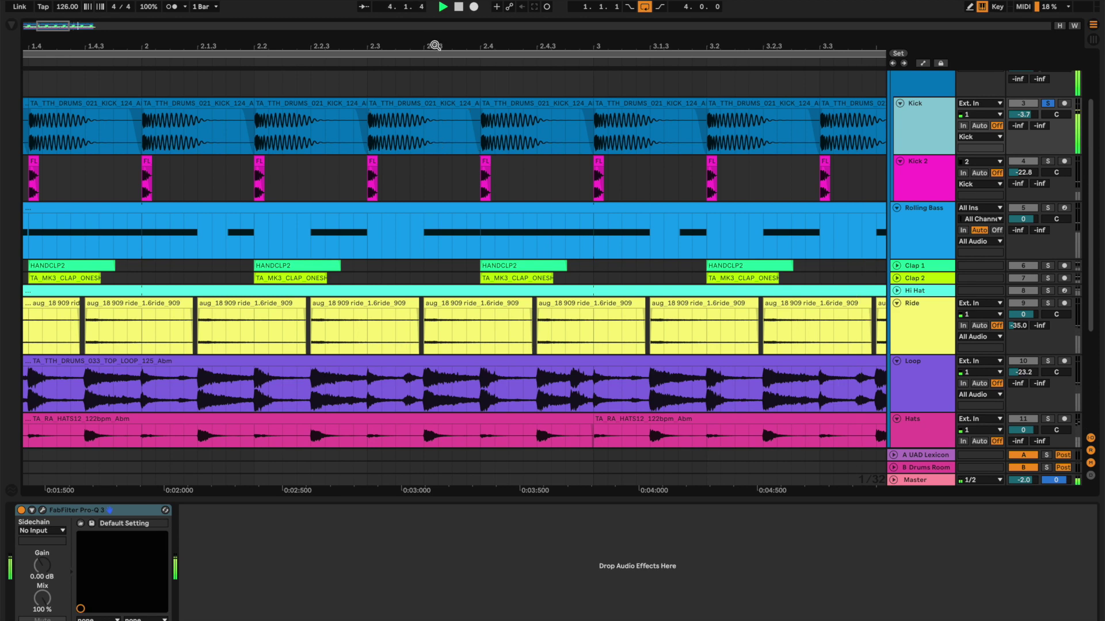
Open the Kick track's FabFilter Pro-Q 3 and examine the frequency, gain and Q settings of its three EQ bands.
{"action": "left_click_drag", "start_coordinate": [432, 34], "coordinate": [432, 17]}
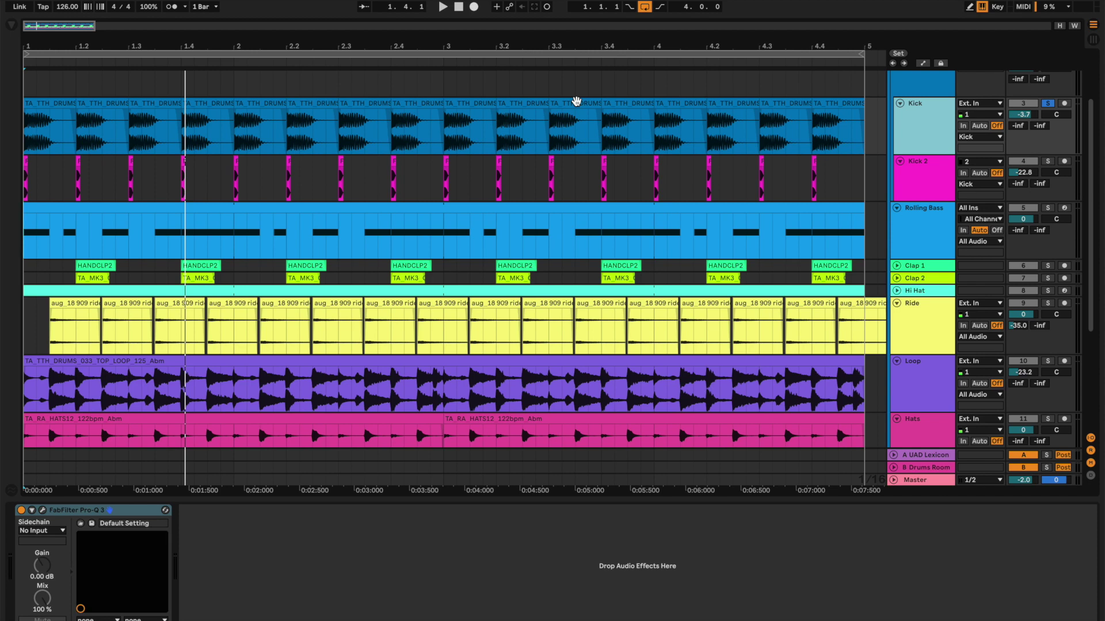
{"action": "left_click", "coordinate": [42, 510]}
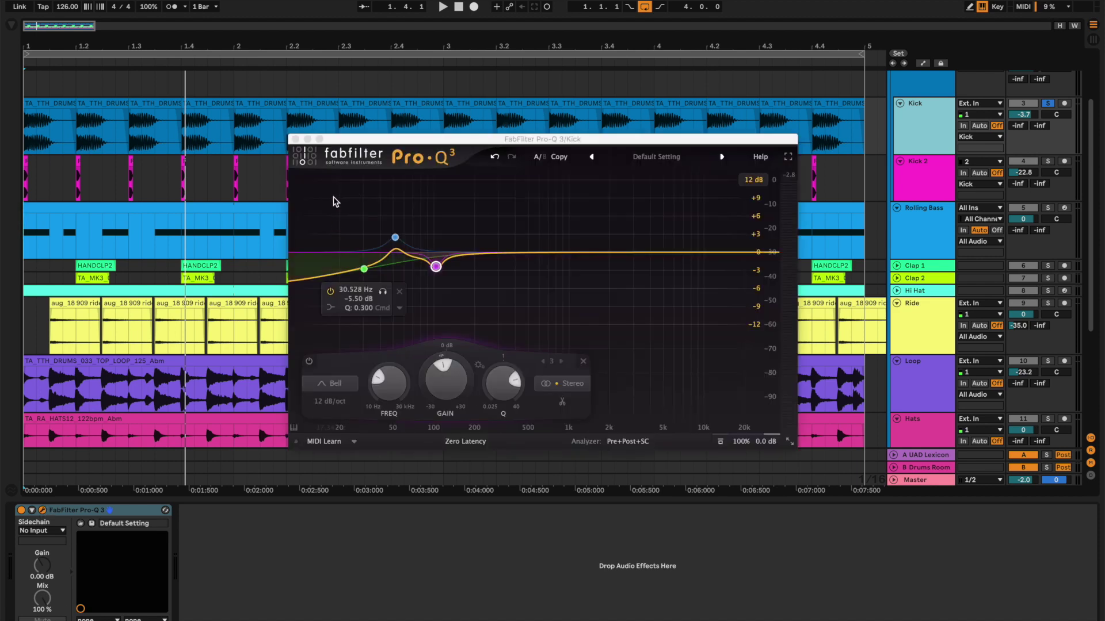
{"action": "mouse_move", "coordinate": [375, 141]}
{"action": "left_mouse_down"}
{"action": "mouse_move", "coordinate": [355, 201]}
{"action": "mouse_move", "coordinate": [368, 151]}
{"action": "left_mouse_up"}
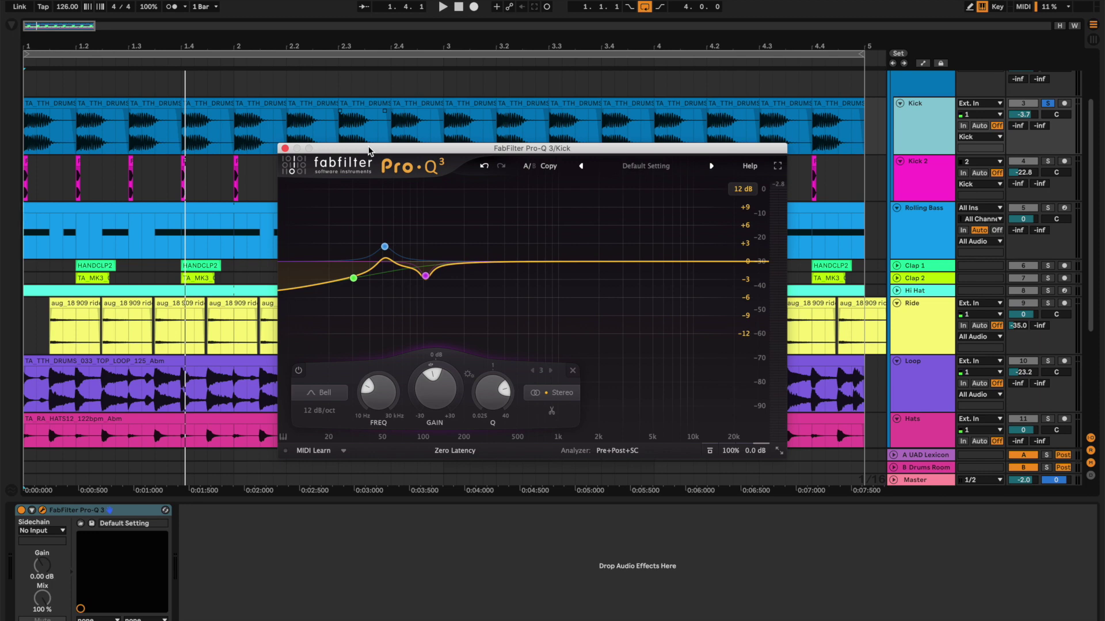
{"action": "left_click_drag", "start_coordinate": [368, 148], "coordinate": [369, 140]}
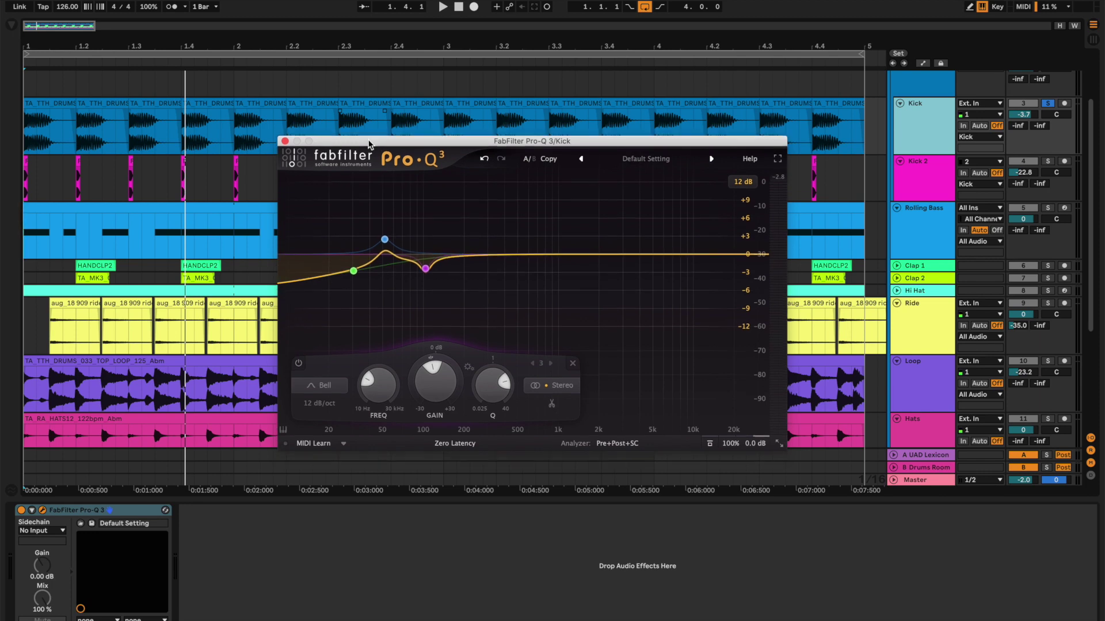
{"action": "mouse_move", "coordinate": [353, 275]}
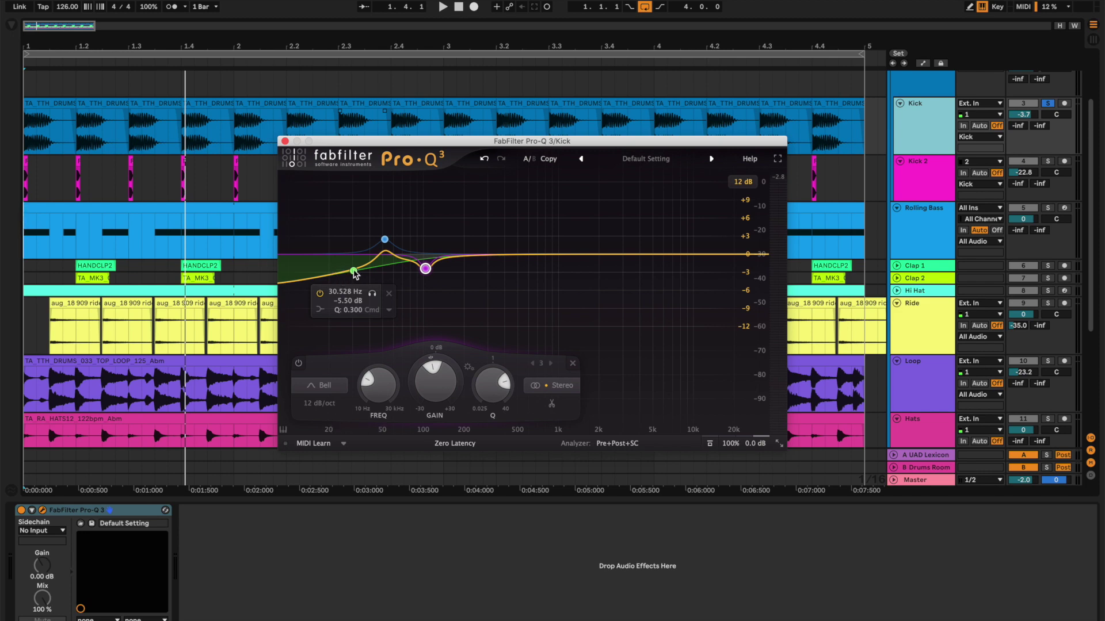
{"action": "mouse_move", "coordinate": [385, 240]}
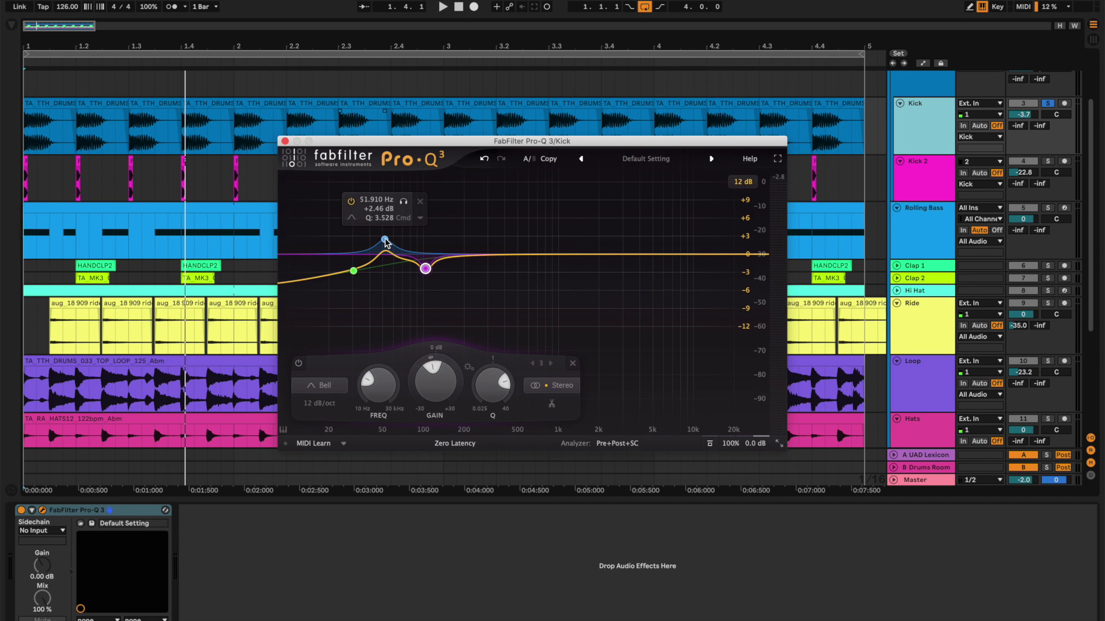
{"action": "mouse_move", "coordinate": [426, 270]}
Play the kick, narrow the 103.83 Hz bell cut to a Q of 8.513, and close the equalizer.
{"action": "key", "text": "space"}
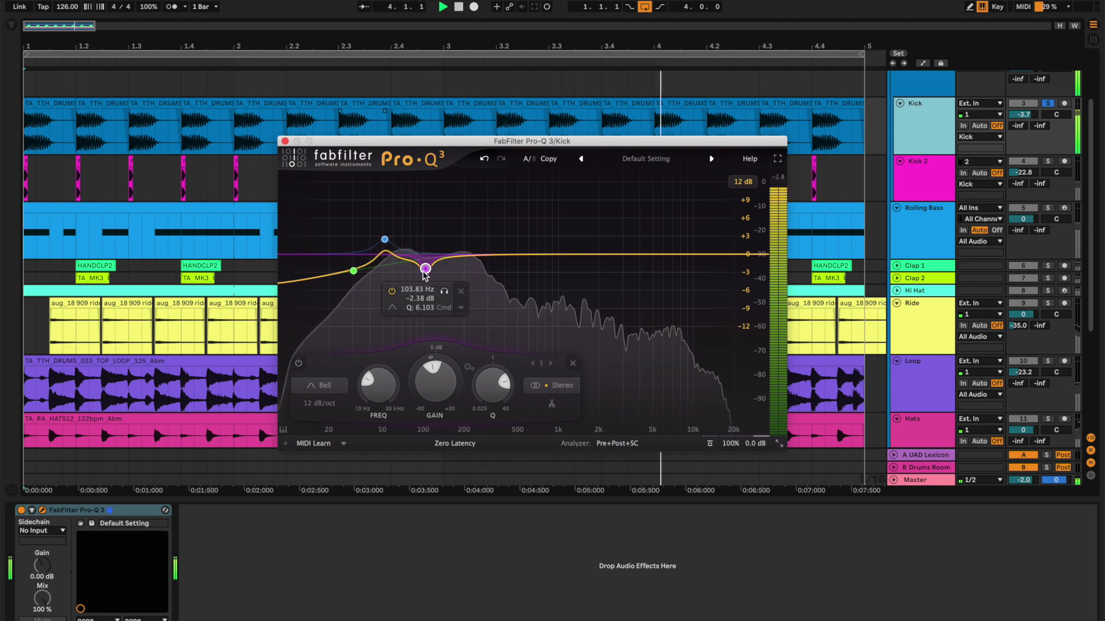
{"action": "left_click_drag", "start_coordinate": [491, 384], "coordinate": [488, 393]}
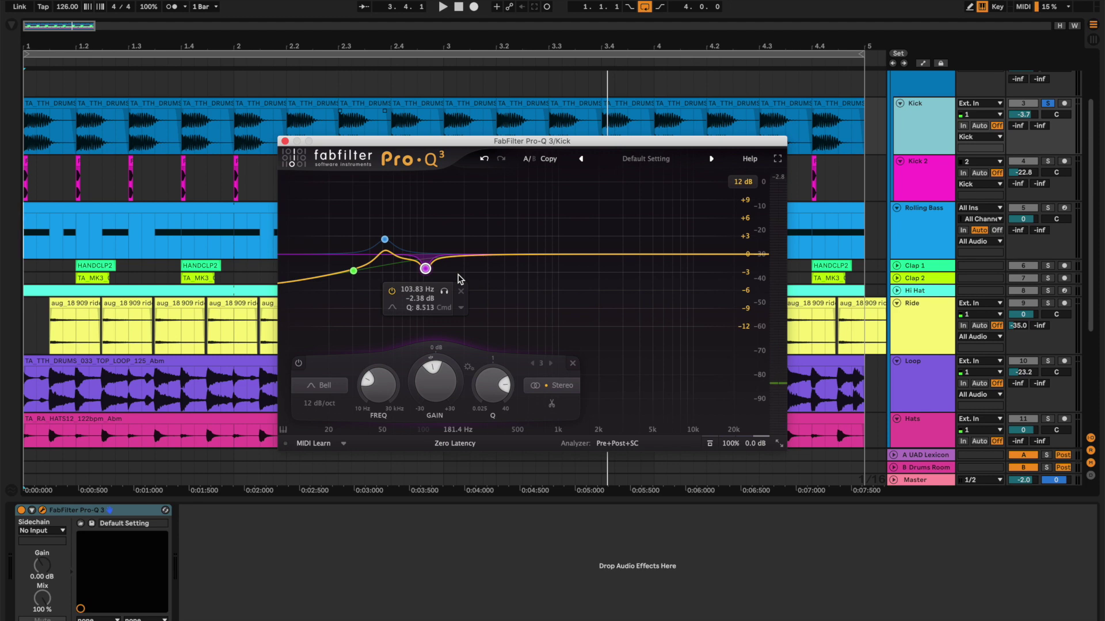
{"action": "left_click", "coordinate": [285, 141]}
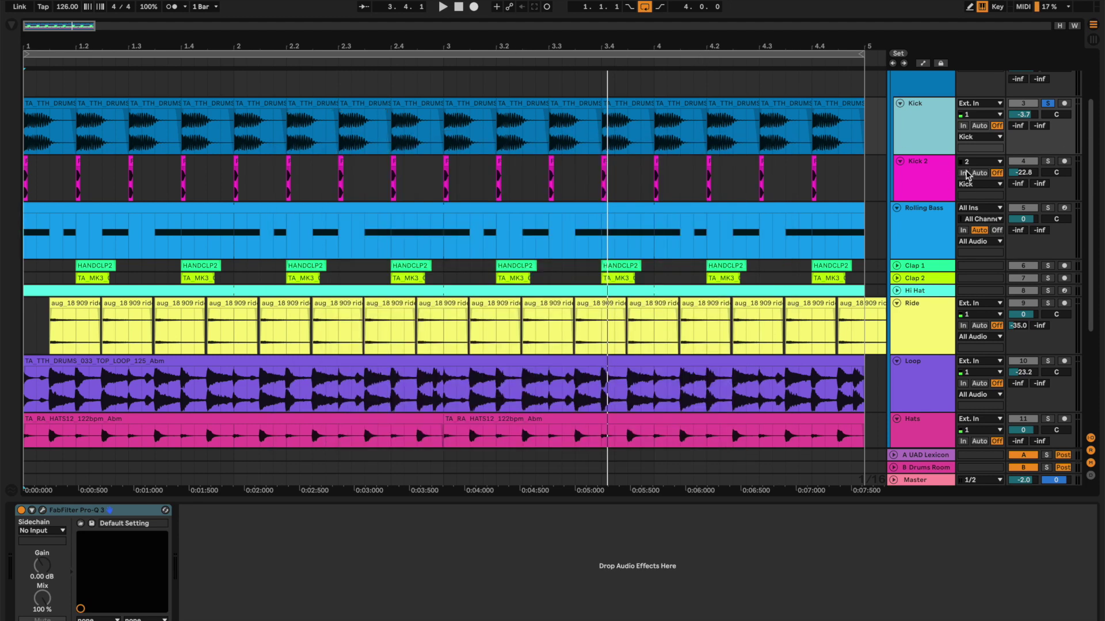
Solo the Kick 2 track and play it back to hear the layer alone.
{"action": "left_click", "coordinate": [1047, 162]}
{"action": "left_click_drag", "start_coordinate": [288, 38], "coordinate": [288, 40]}
{"action": "key", "text": "space"}
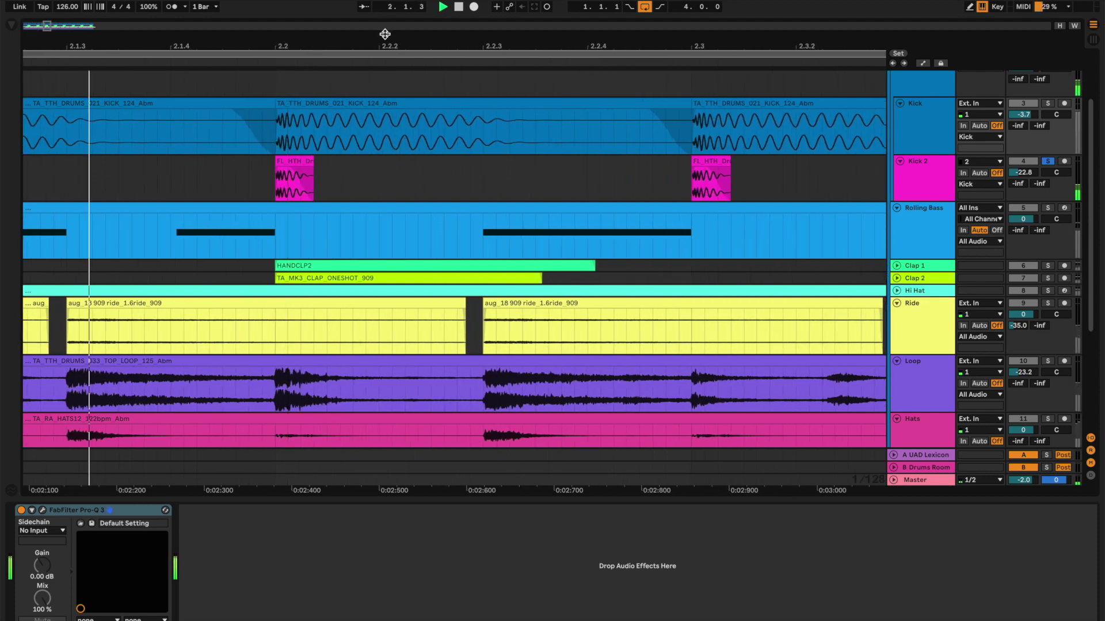
{"action": "left_click_drag", "start_coordinate": [387, 40], "coordinate": [387, 36]}
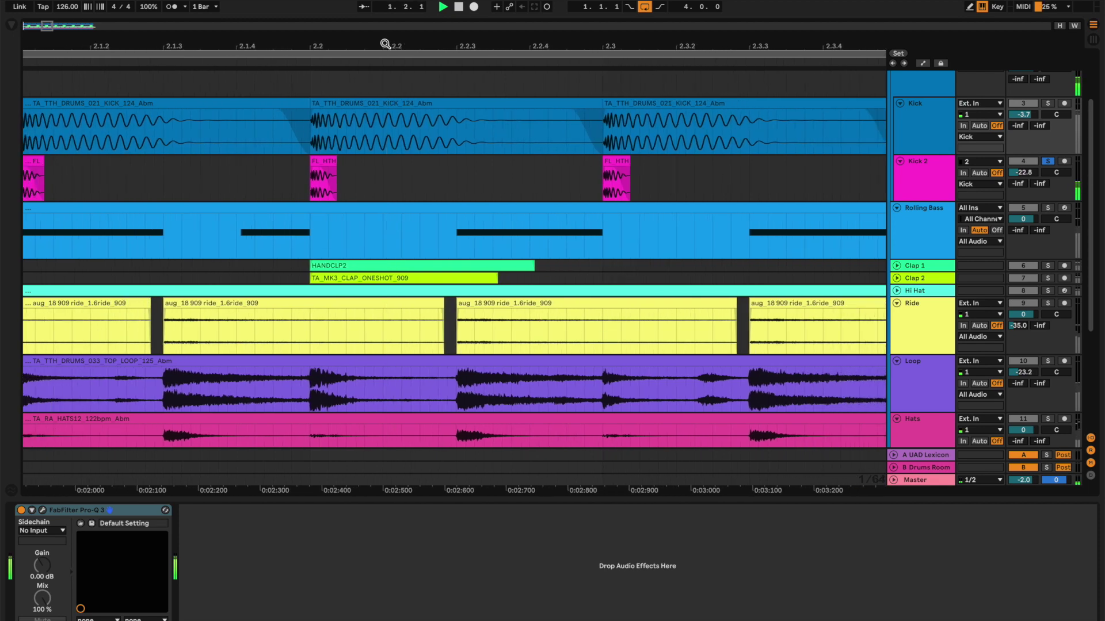
Try extending the end of the Kick 2 clip at 2.2, and undo the extension.
{"action": "left_click_drag", "start_coordinate": [360, 42], "coordinate": [360, 44]}
{"action": "key", "text": "space"}
{"action": "left_click_drag", "start_coordinate": [294, 164], "coordinate": [512, 164]}
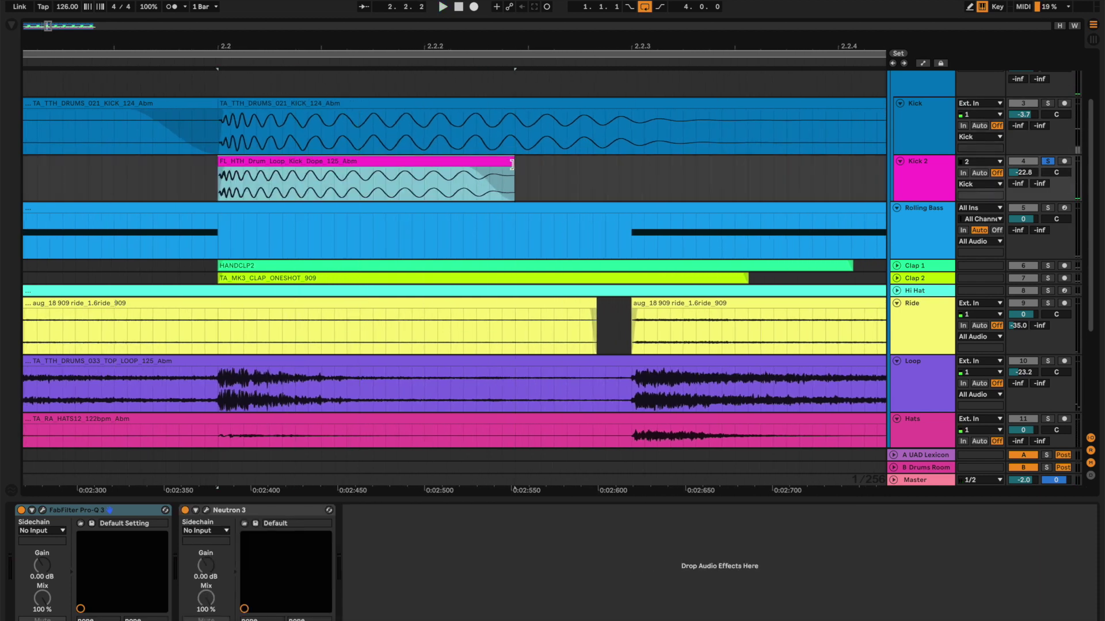
{"action": "key", "text": "super+z"}
{"action": "left_click_drag", "start_coordinate": [248, 174], "coordinate": [250, 173]}
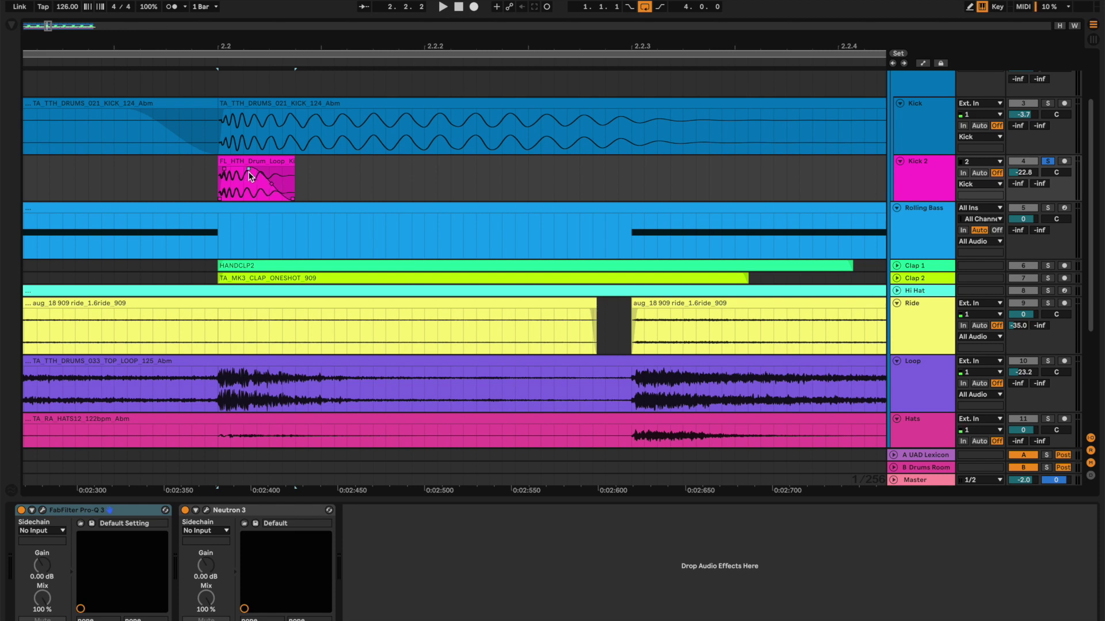
Solo the Kick group and play both kick layers together.
{"action": "scroll", "coordinate": [1048, 100], "scroll_direction": "up", "scroll_amount": 2}
{"action": "left_click", "coordinate": [1048, 119]}
{"action": "left_click", "coordinate": [547, 53]}
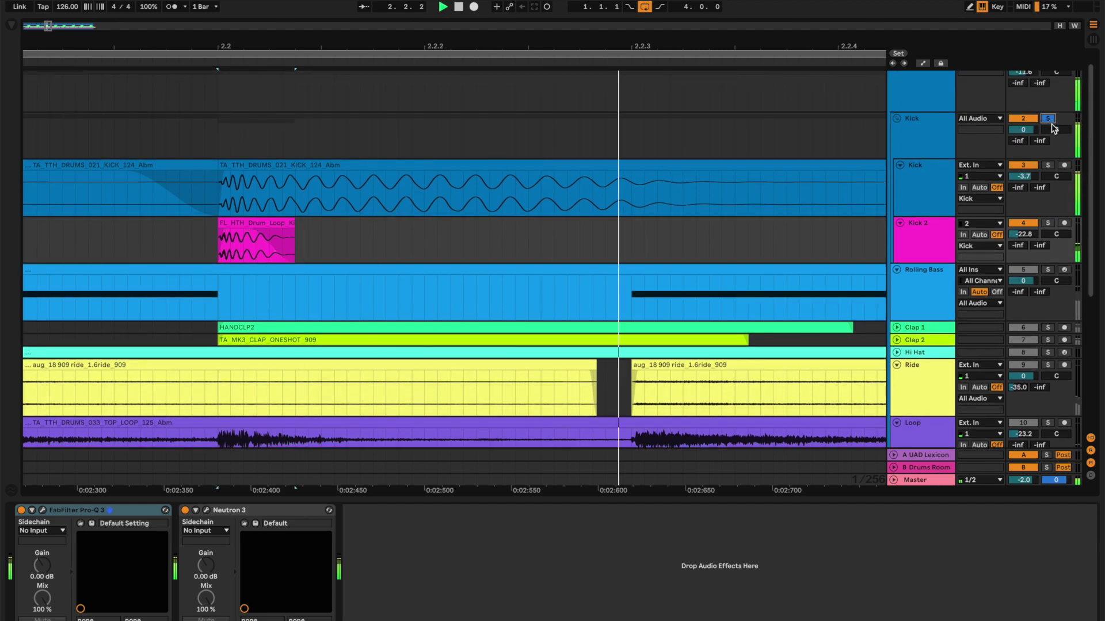
{"action": "mouse_move", "coordinate": [554, 44]}
{"action": "left_mouse_down"}
{"action": "mouse_move", "coordinate": [569, 8]}
{"action": "mouse_move", "coordinate": [557, 42]}
{"action": "left_mouse_up"}
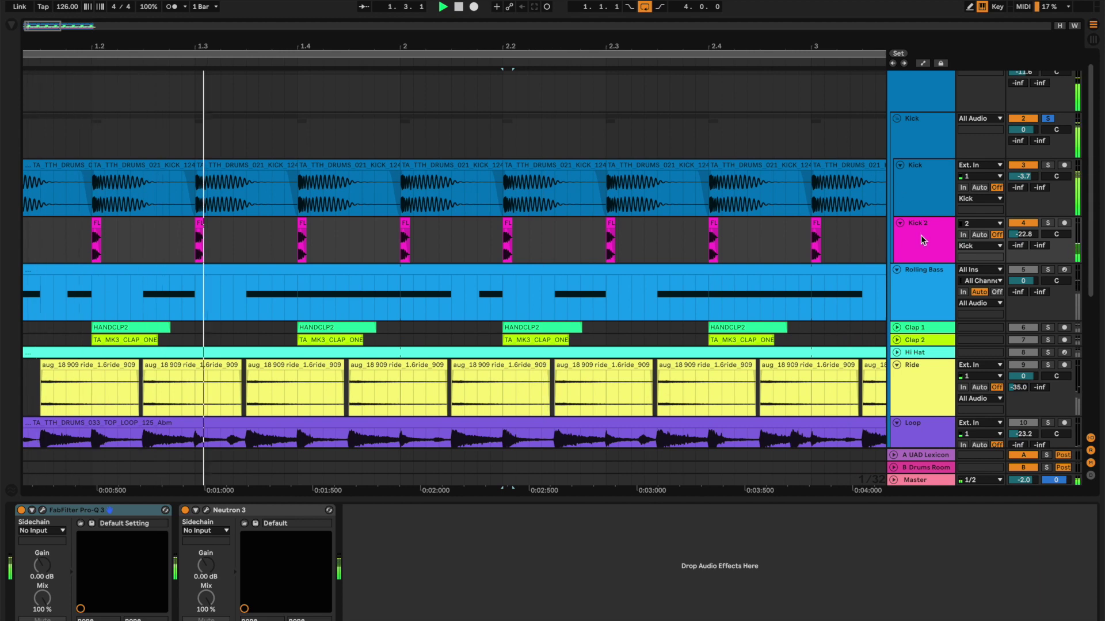
Solo the Rolling Bass track, show its device chain, and stop playback.
{"action": "left_click", "coordinate": [1048, 270]}
{"action": "left_click", "coordinate": [906, 300]}
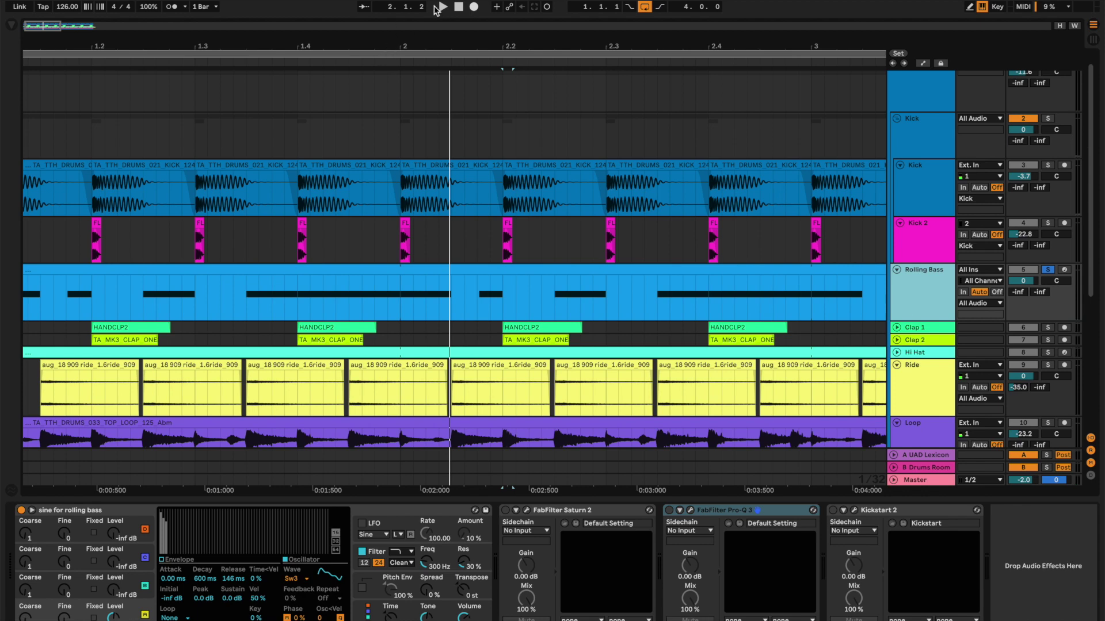
{"action": "left_click", "coordinate": [458, 7]}
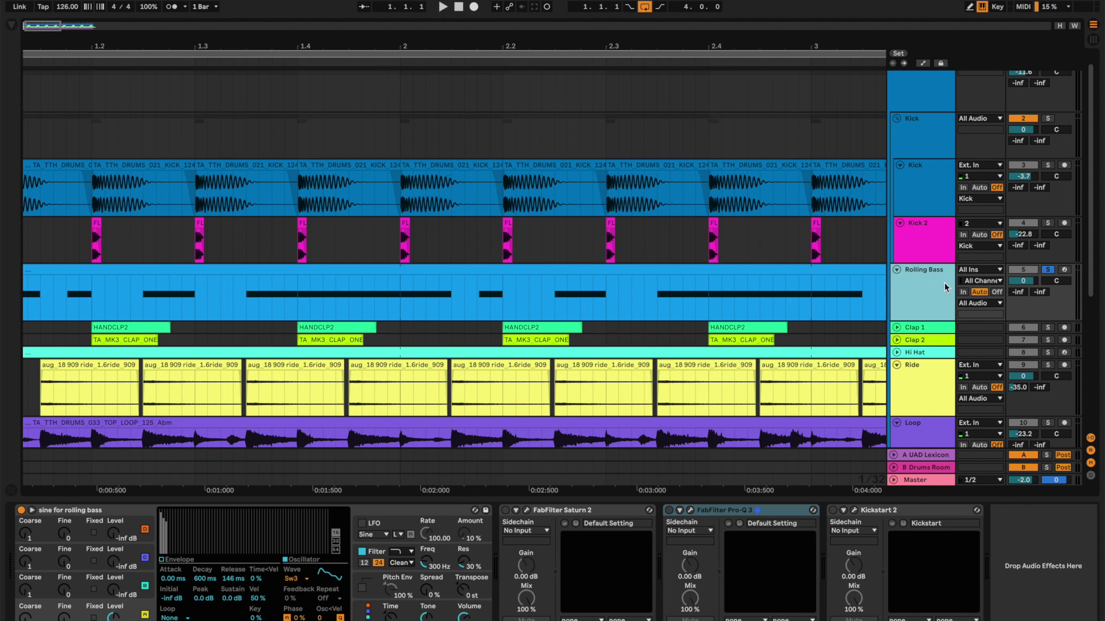
Choose Saw 3 as the oscillator waveform of the rolling bass synth.
{"action": "scroll", "coordinate": [920, 295], "scroll_direction": "down", "scroll_amount": 1}
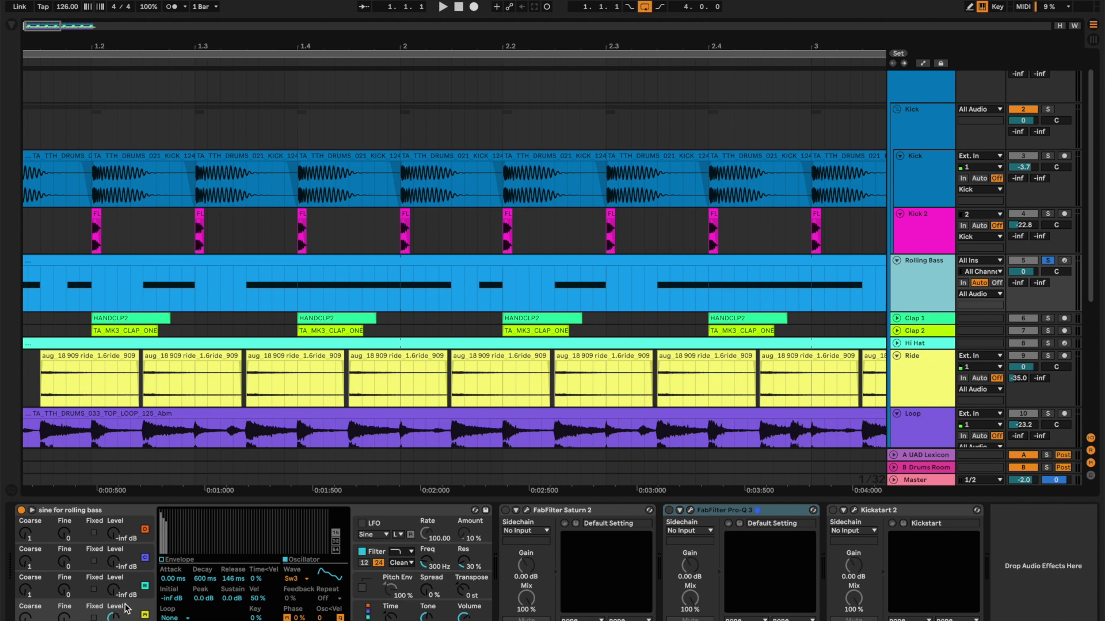
{"action": "left_click", "coordinate": [286, 579]}
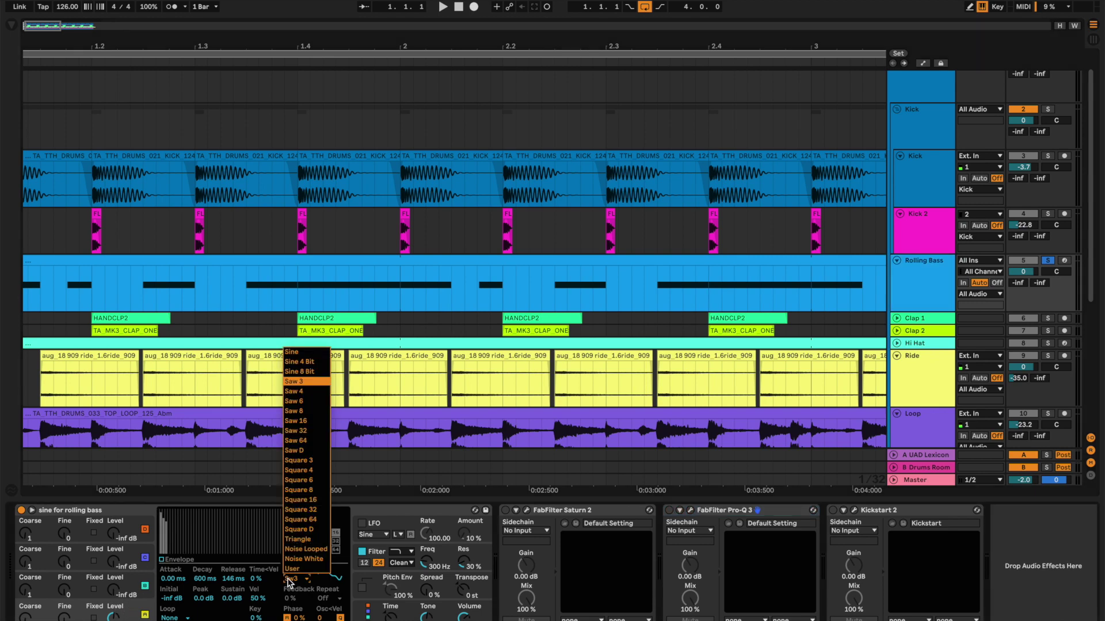
{"action": "left_click", "coordinate": [307, 381]}
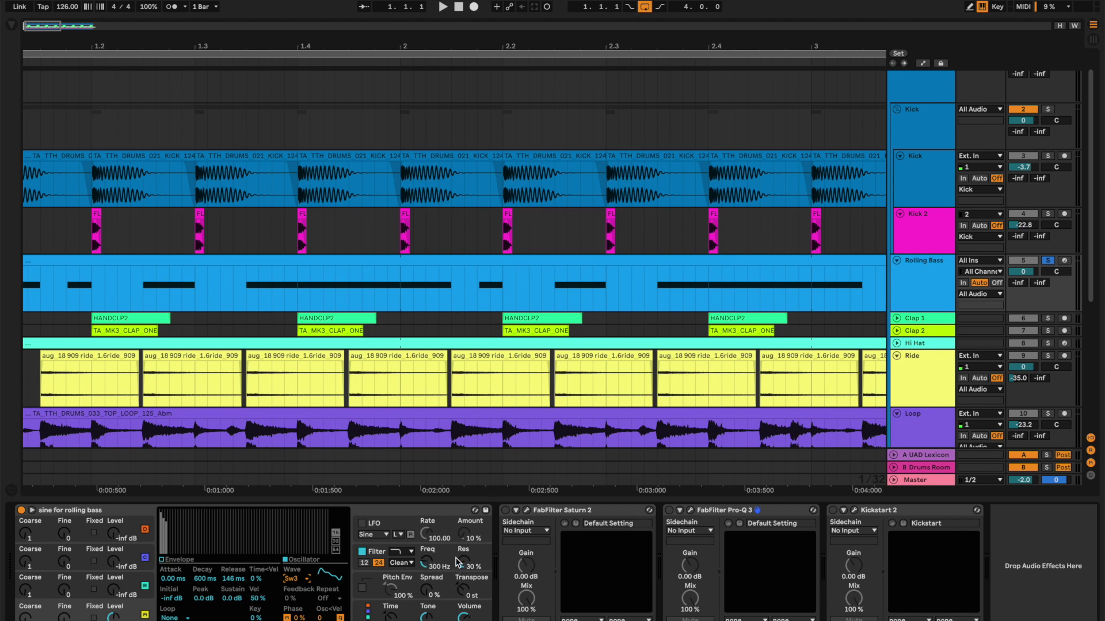
Open the Rolling Bass MIDI clip in an enlarged note editor and play back its G#1 pattern.
{"action": "left_click_drag", "start_coordinate": [420, 45], "coordinate": [419, 69]}
{"action": "left_click", "coordinate": [140, 257]}
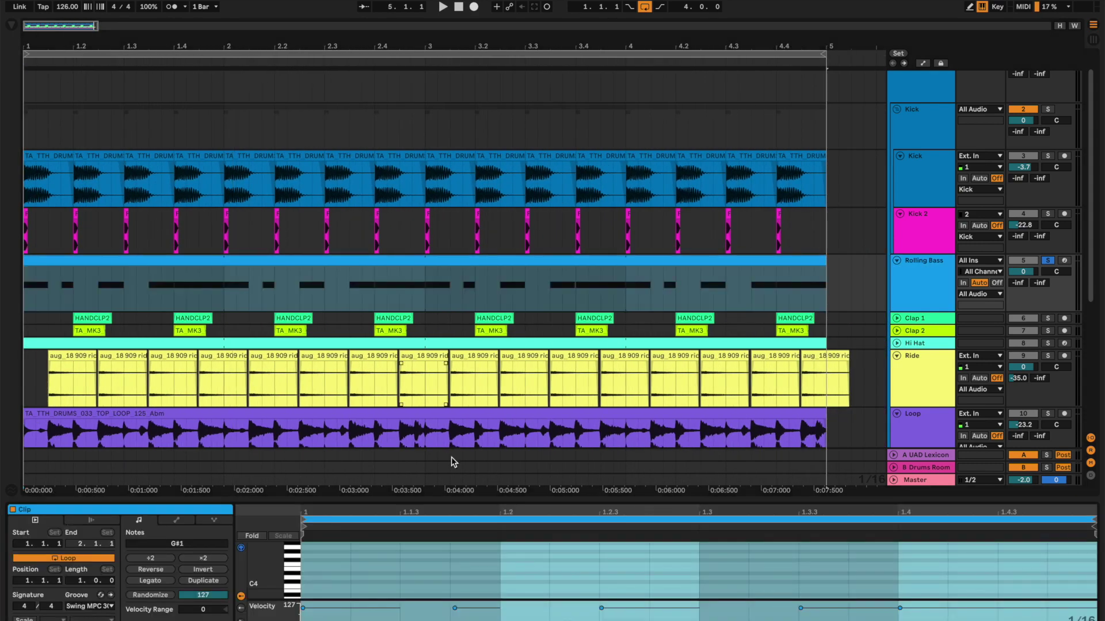
{"action": "left_click_drag", "start_coordinate": [488, 499], "coordinate": [517, 206]}
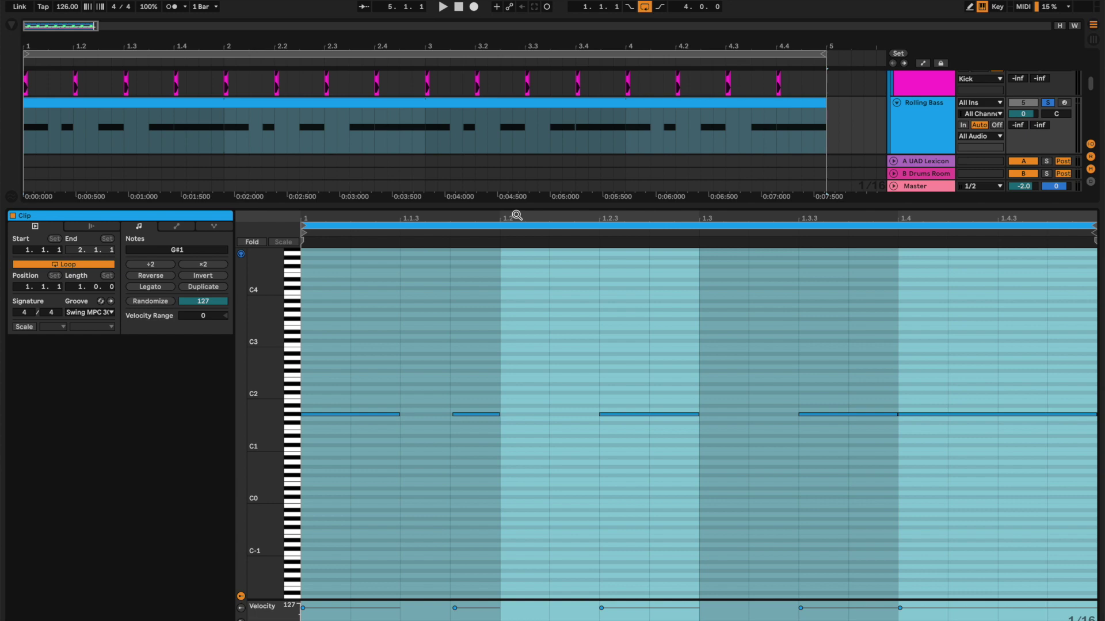
{"action": "key", "text": "space"}
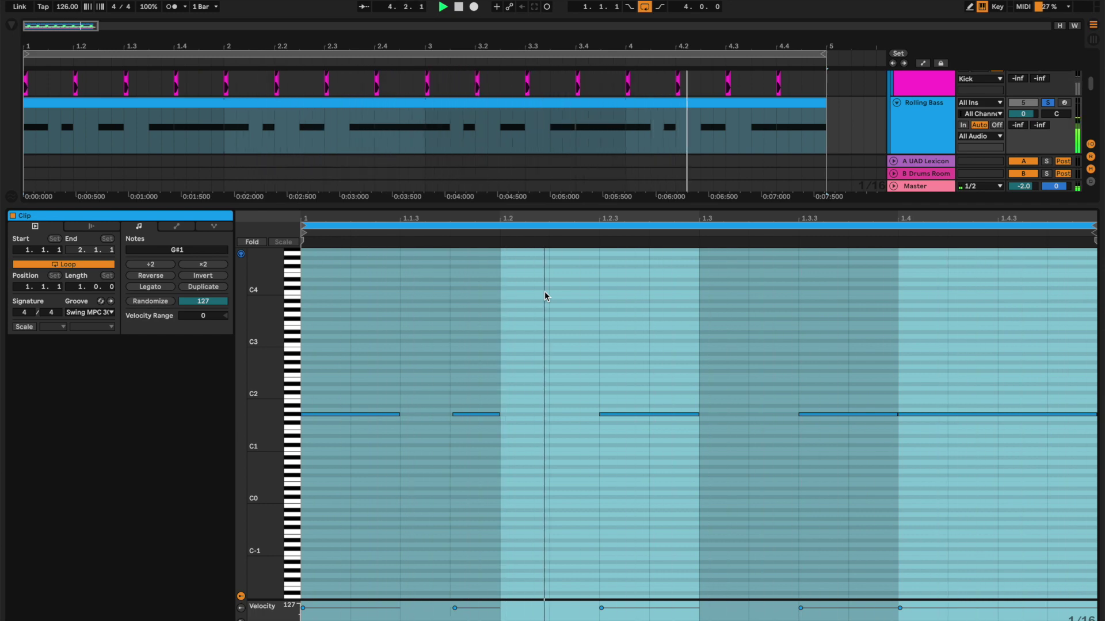
{"action": "key", "text": "space"}
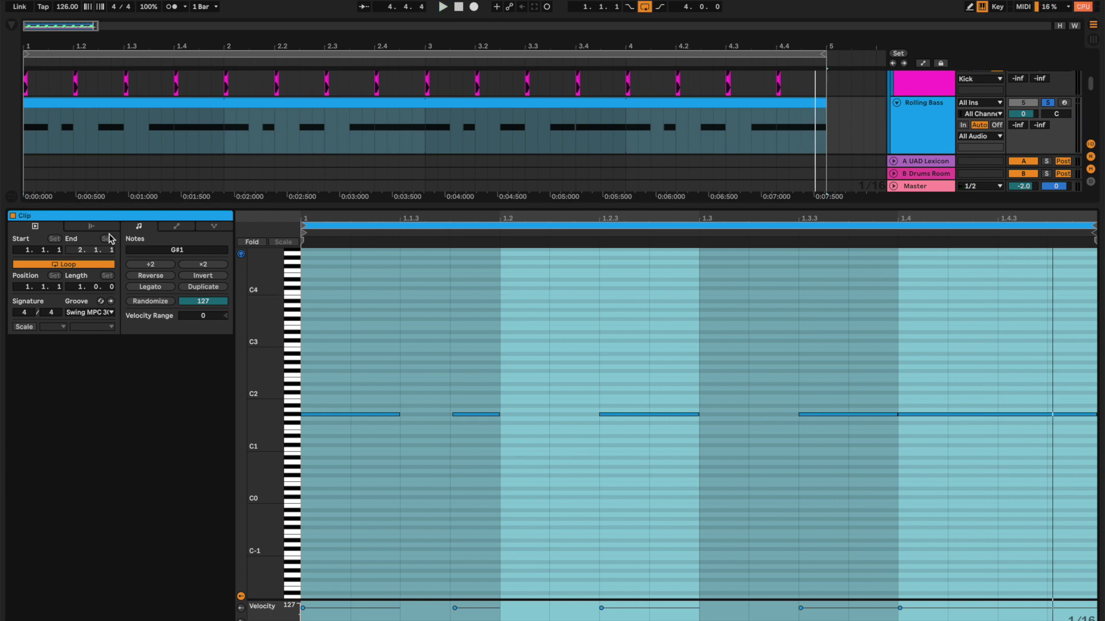
Show the bass clip's MIDI Ctrl envelope for Pitch Bend.
{"action": "left_click", "coordinate": [176, 227]}
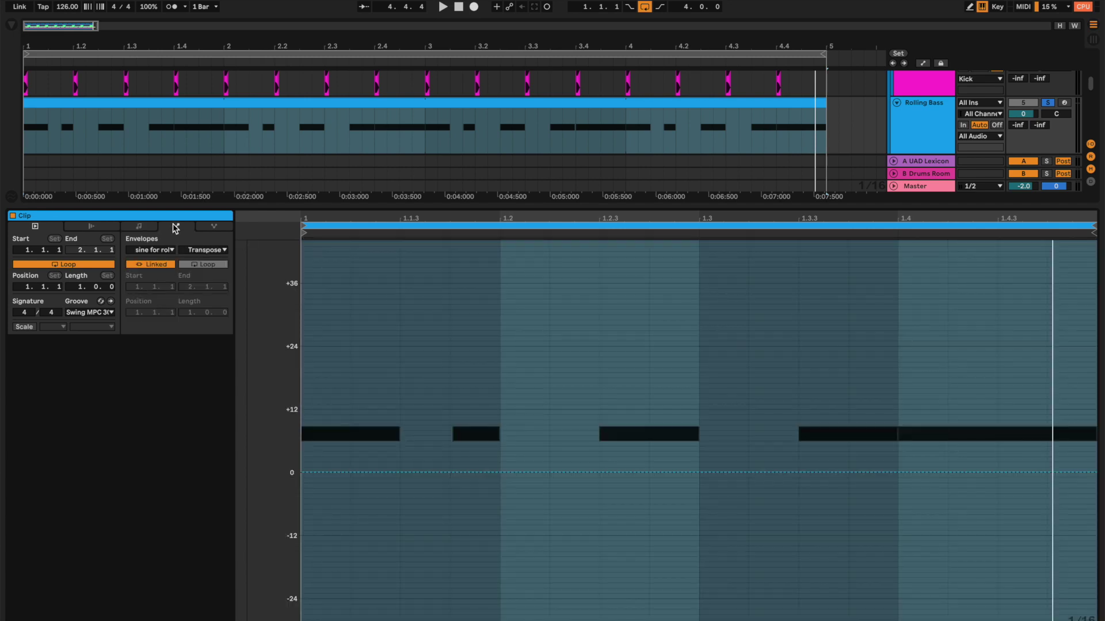
{"action": "left_click", "coordinate": [149, 255]}
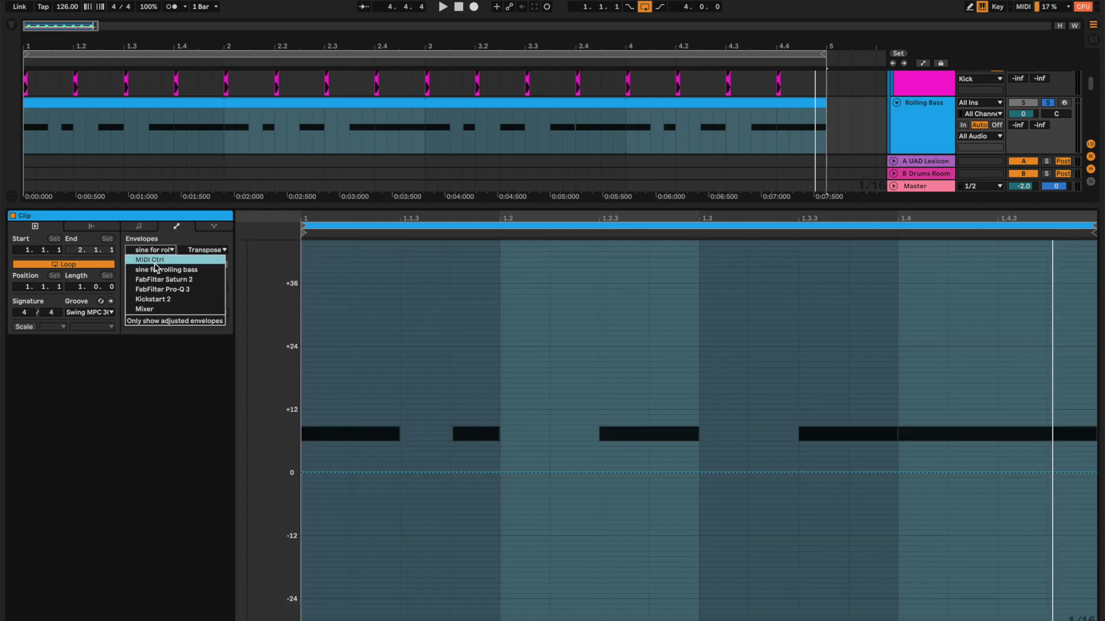
{"action": "left_click", "coordinate": [154, 263]}
{"action": "left_click", "coordinate": [196, 255]}
{"action": "left_click", "coordinate": [199, 260]}
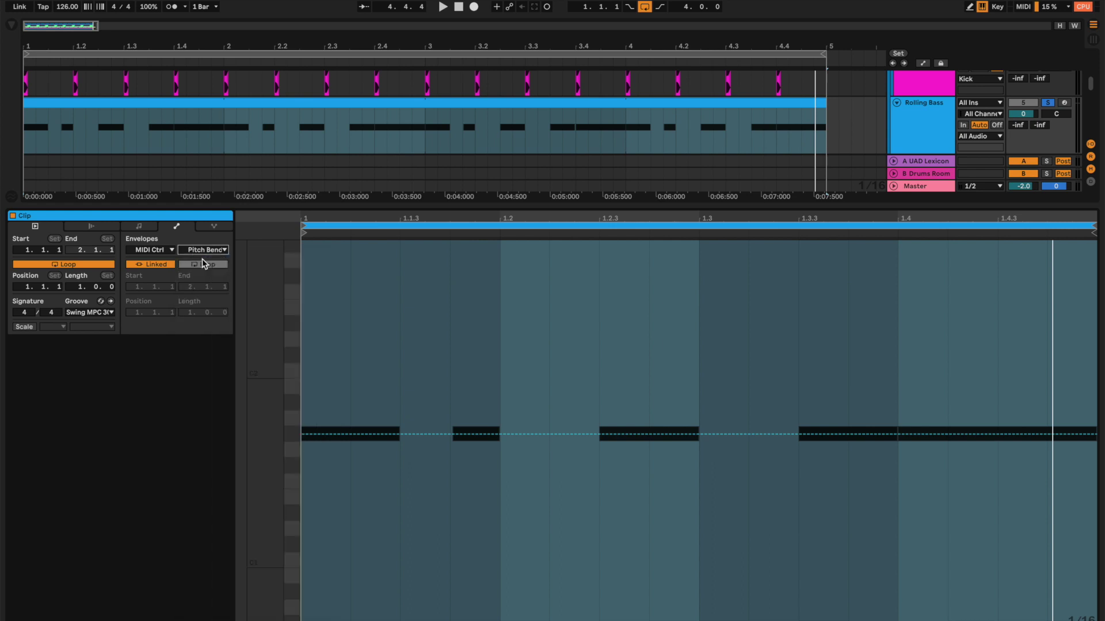
Shape a pitch bend on the note at 1.2.3, rising to about 2061 and curving back down to zero at 1.3.
{"action": "left_click", "coordinate": [626, 434]}
{"action": "left_click", "coordinate": [699, 434]}
{"action": "left_click", "coordinate": [653, 434]}
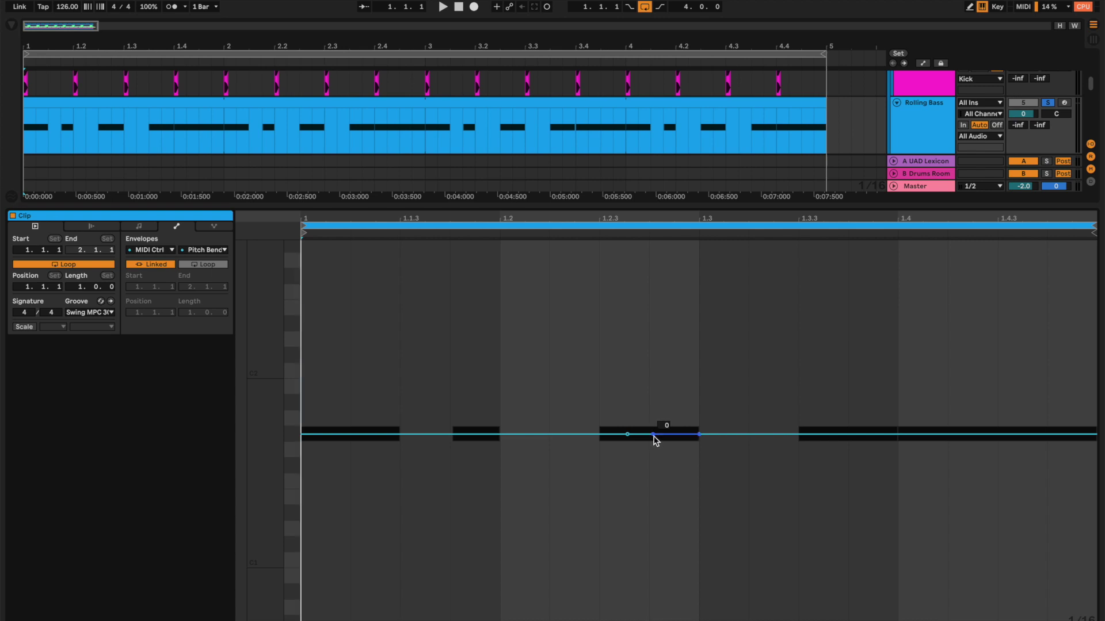
{"action": "left_click_drag", "start_coordinate": [653, 434], "coordinate": [679, 396]}
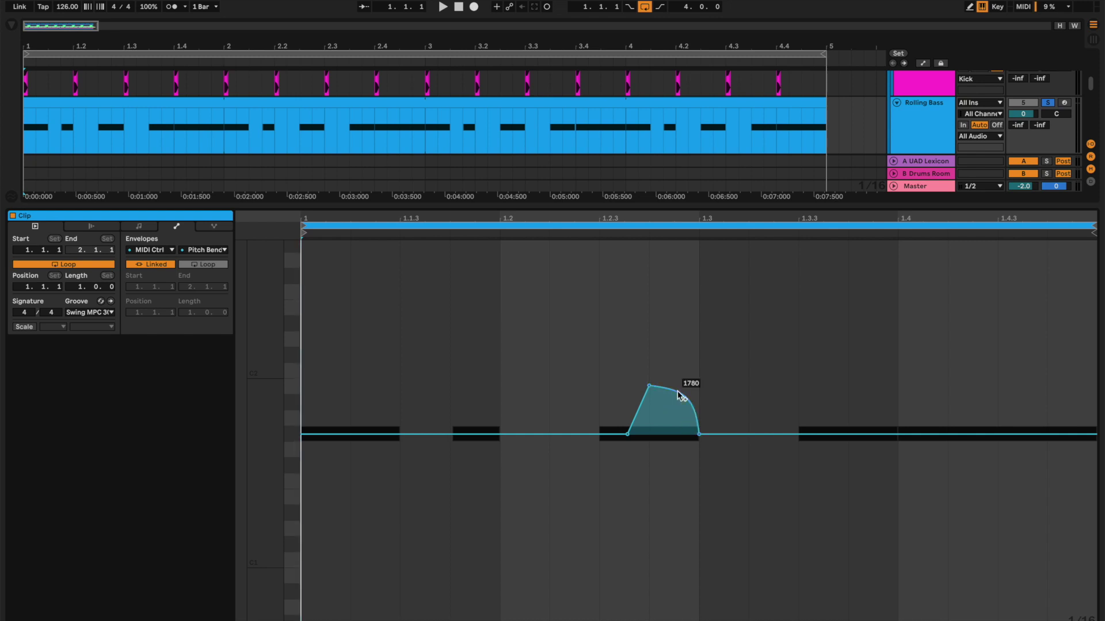
Play the bass, raise the peak of the pitch bend slightly, and stop playback.
{"action": "key", "text": "space"}
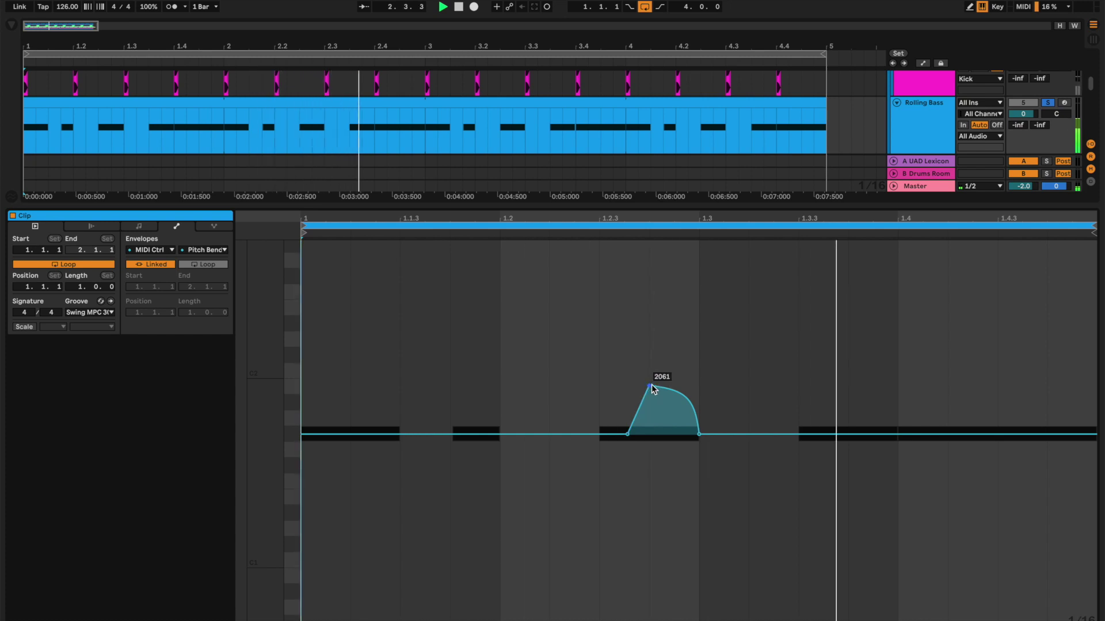
{"action": "left_click_drag", "start_coordinate": [649, 386], "coordinate": [649, 384]}
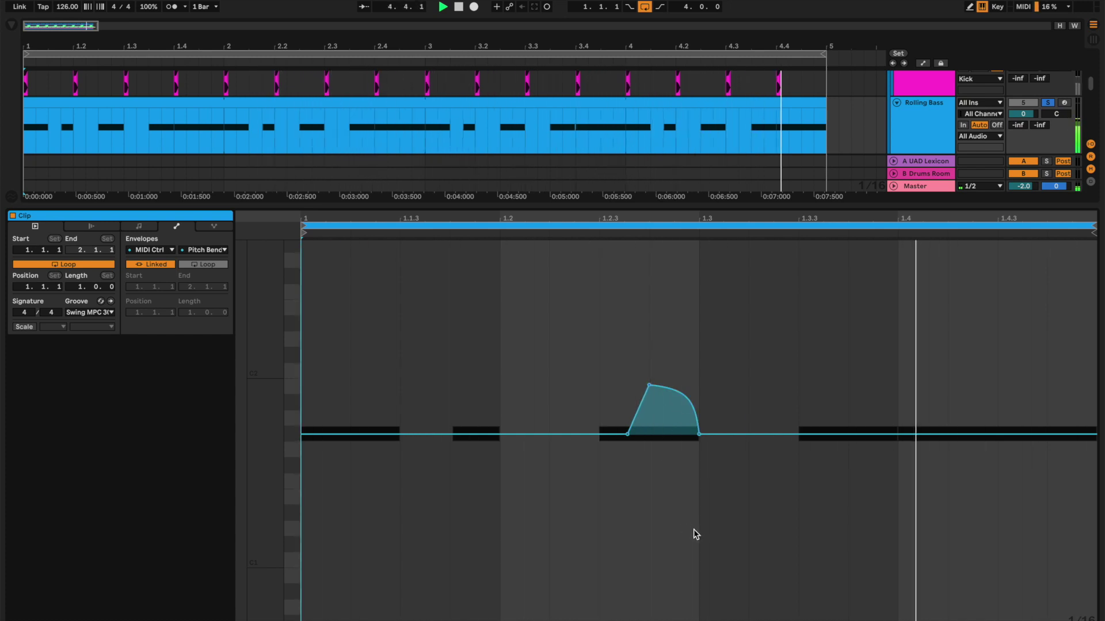
{"action": "key", "text": "space"}
Copy the pitch bend envelope from 1 to 1.3, paste it at 1.3, and audition the bass.
{"action": "left_click_drag", "start_coordinate": [698, 536], "coordinate": [316, 572]}
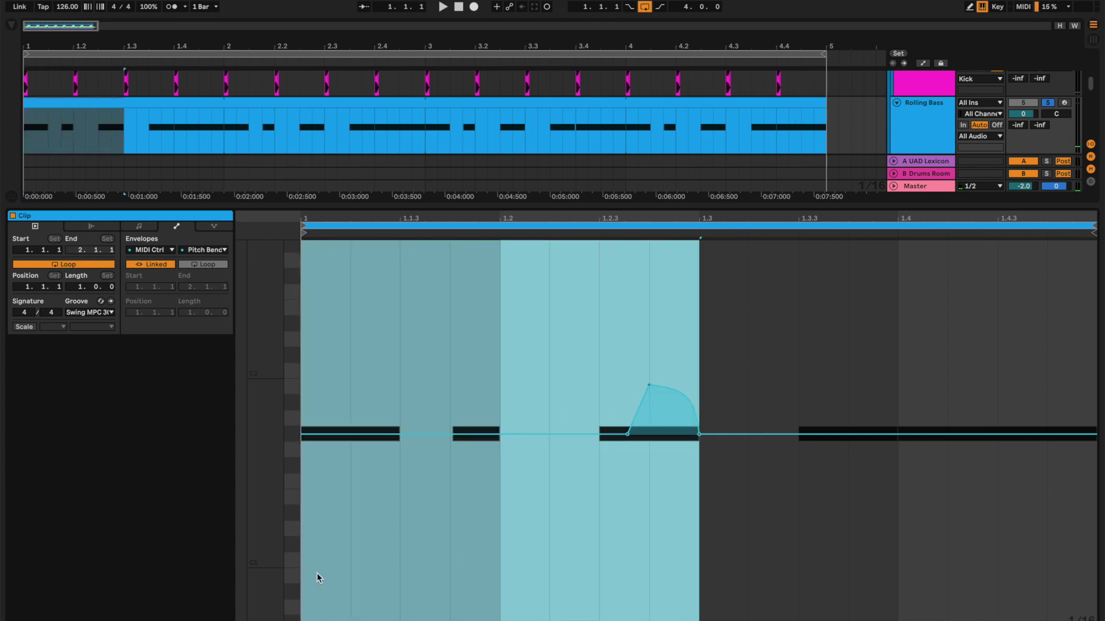
{"action": "left_click", "coordinate": [702, 588]}
{"action": "key", "text": "ctrl+v"}
{"action": "key", "text": "space"}
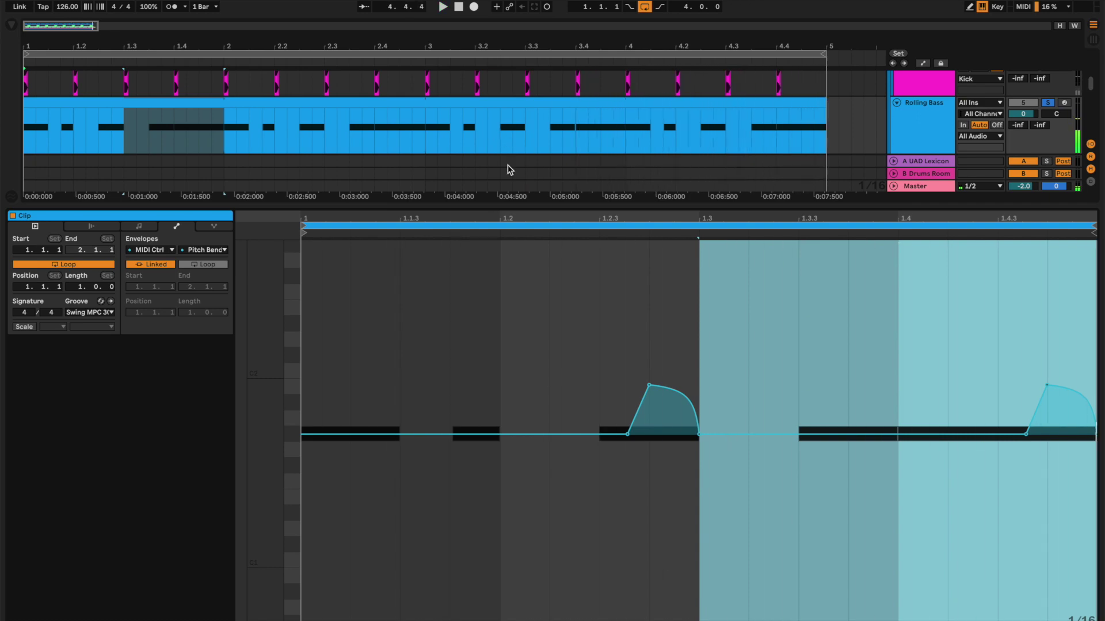
Shrink the clip editor to bring the full track arrangement back into view up to the Kick group.
{"action": "left_click_drag", "start_coordinate": [515, 203], "coordinate": [512, 616]}
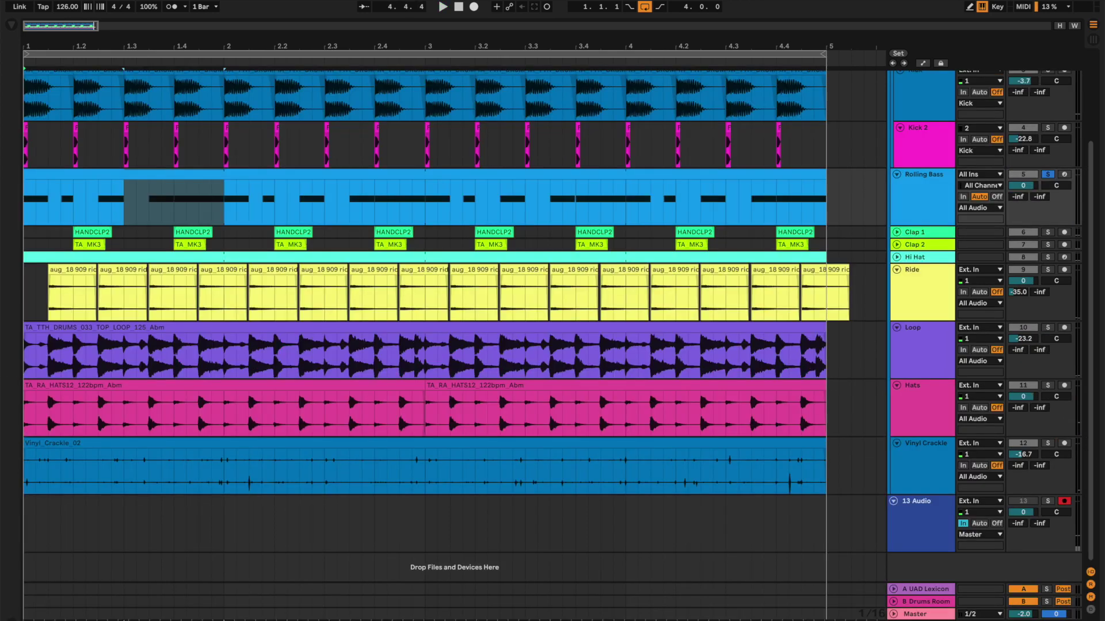
{"action": "scroll", "coordinate": [1045, 308], "scroll_direction": "up", "scroll_amount": 3}
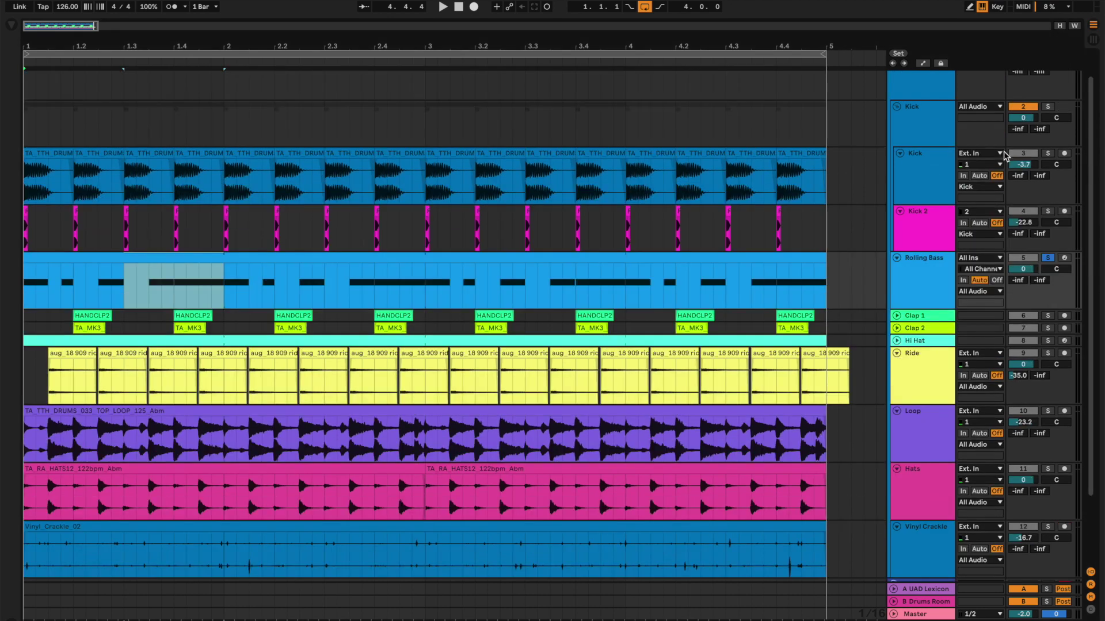
Solo the Kick group alongside the Rolling Bass and audition the two together.
{"action": "left_click", "coordinate": [1048, 107]}
{"action": "key", "text": "space"}
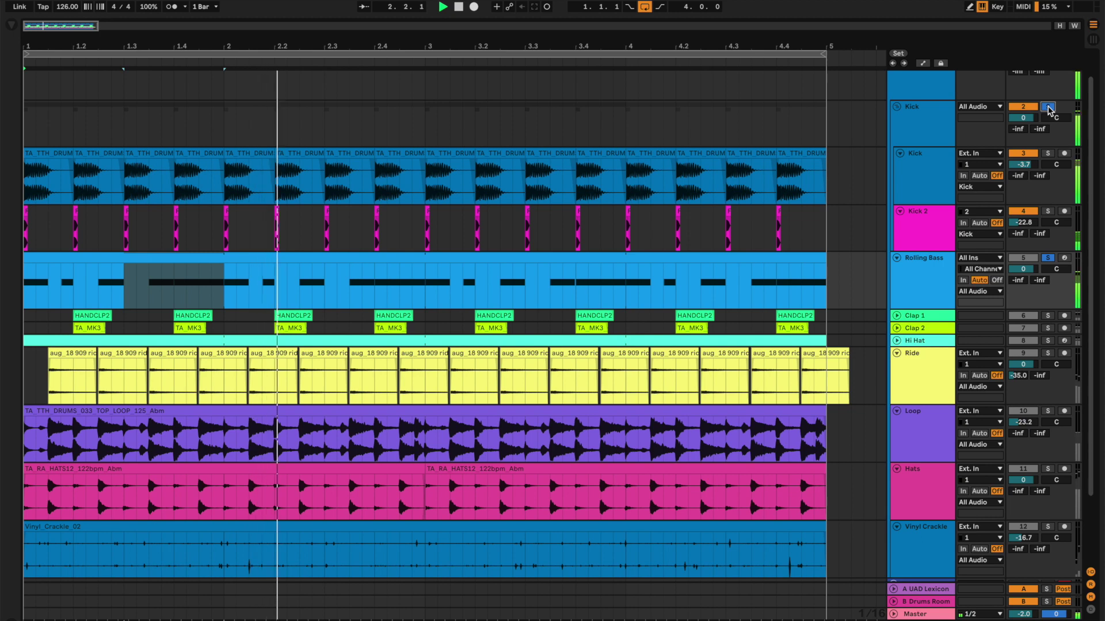
Open the Rolling Bass device chain and inspect its Saturn 2 and Pro-Q 3 settings.
{"action": "double_click", "coordinate": [907, 293]}
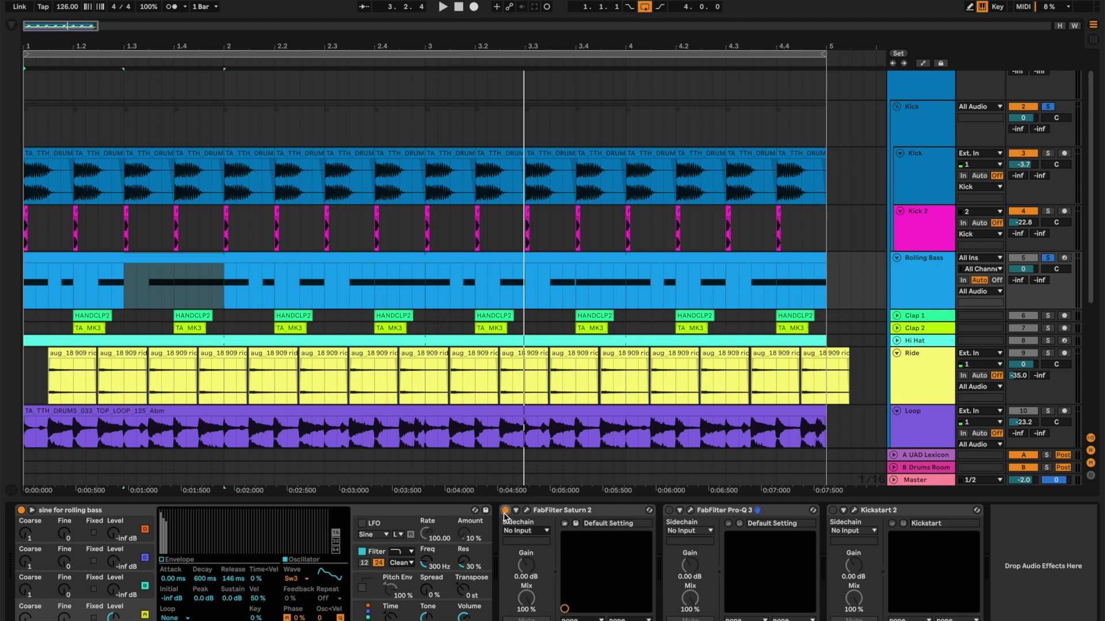
{"action": "left_click", "coordinate": [526, 511]}
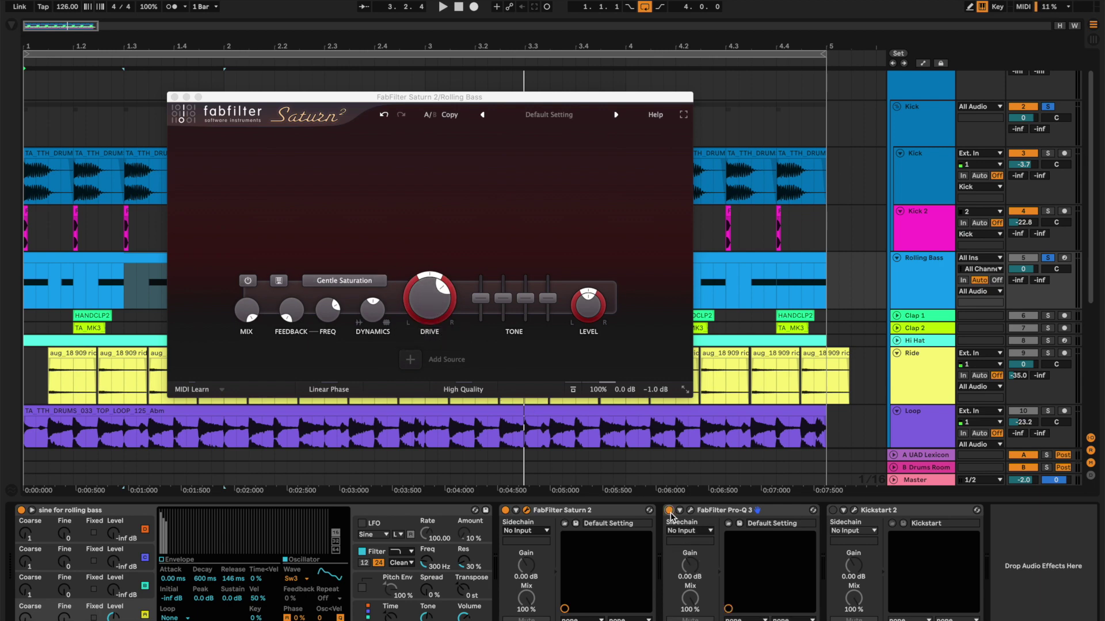
{"action": "left_click", "coordinate": [691, 511]}
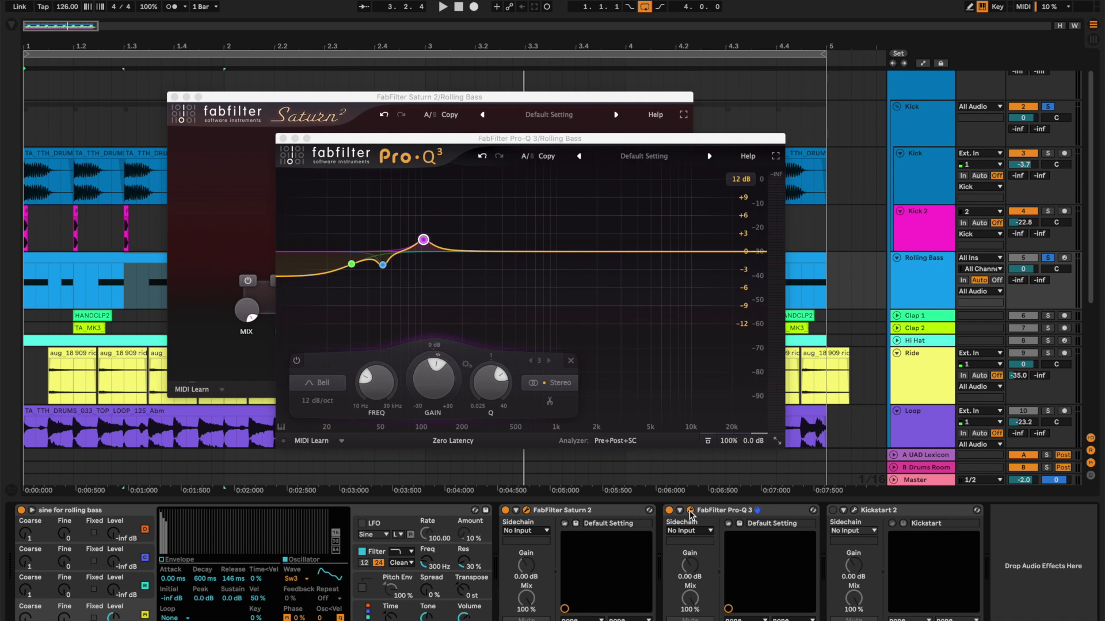
{"action": "mouse_move", "coordinate": [520, 142]}
{"action": "left_mouse_down"}
{"action": "mouse_move", "coordinate": [529, 190]}
{"action": "mouse_move", "coordinate": [511, 146]}
{"action": "left_mouse_up"}
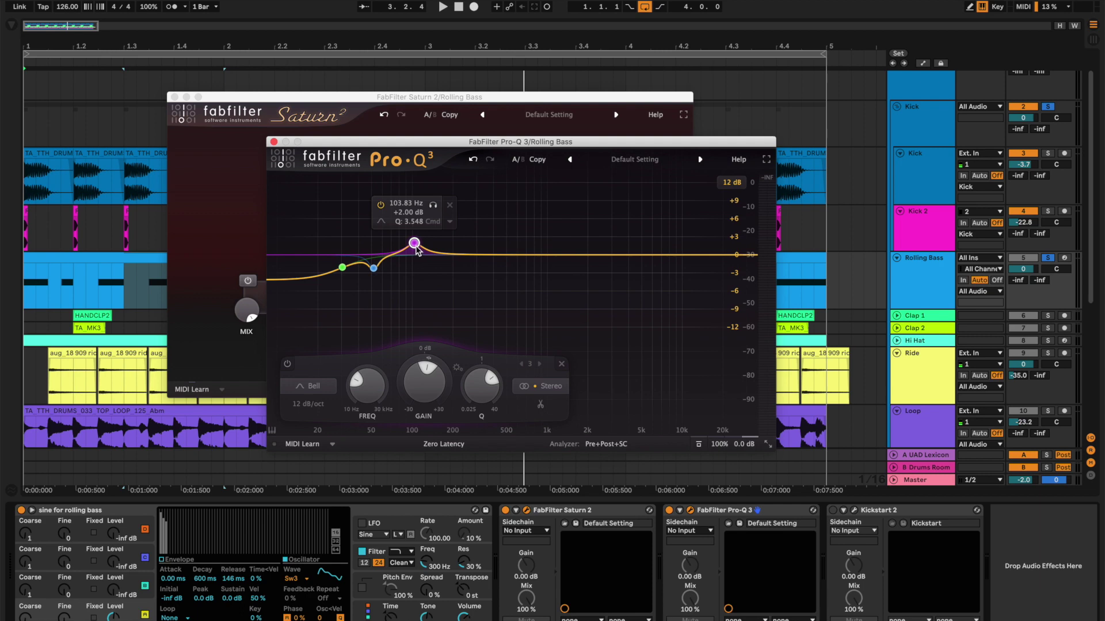
Play the kick and bass while watching the Pro-Q 3 spectrum, and close both effect windows.
{"action": "key", "text": "space"}
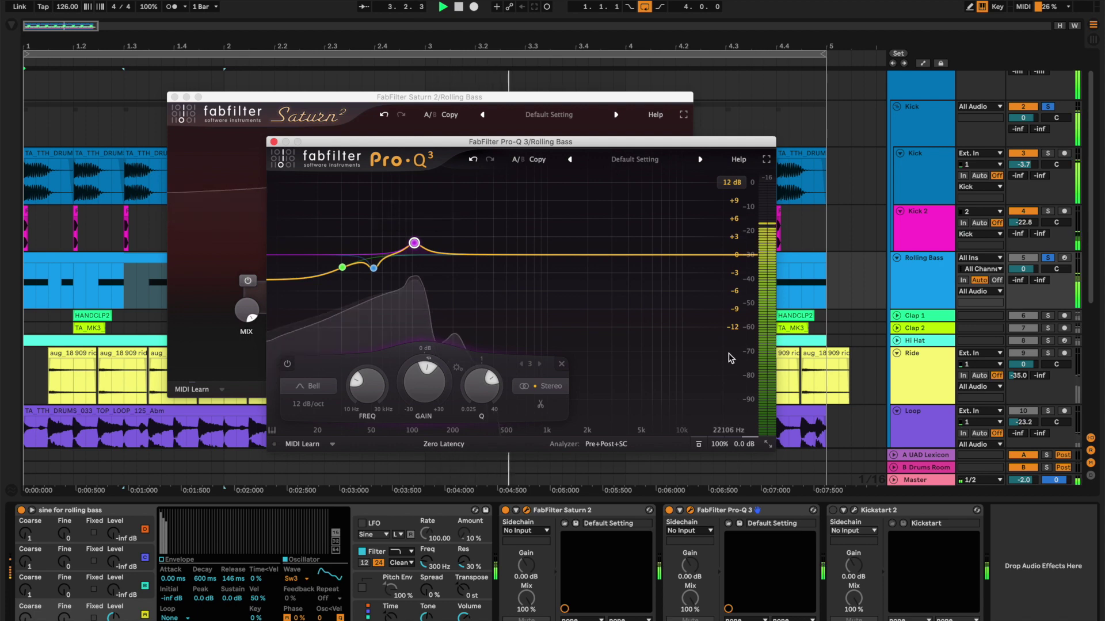
{"action": "mouse_move", "coordinate": [451, 326]}
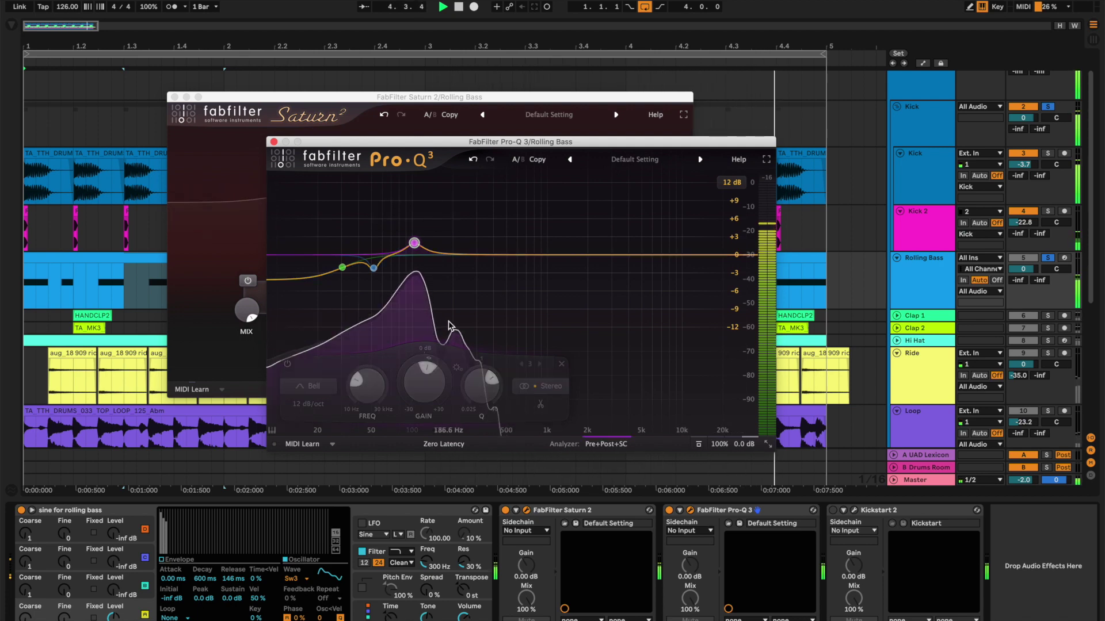
{"action": "left_click", "coordinate": [274, 142]}
{"action": "left_click", "coordinate": [175, 97]}
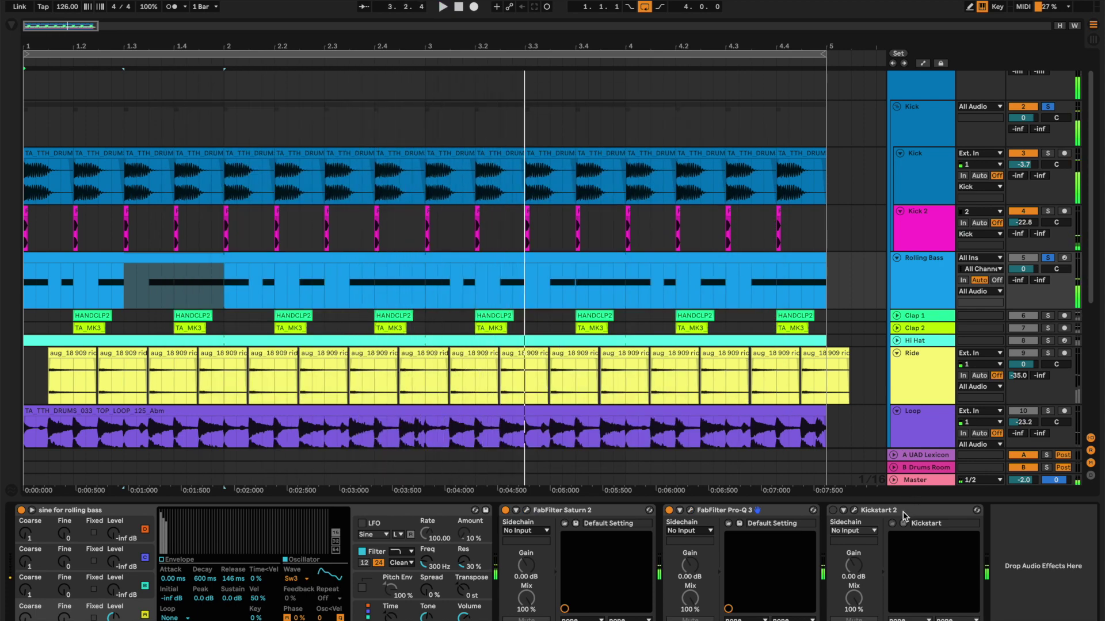
Enable Kickstart 2 on the Rolling Bass, audition its 1/4 sync ducking curve, and close its window.
{"action": "left_click", "coordinate": [832, 511]}
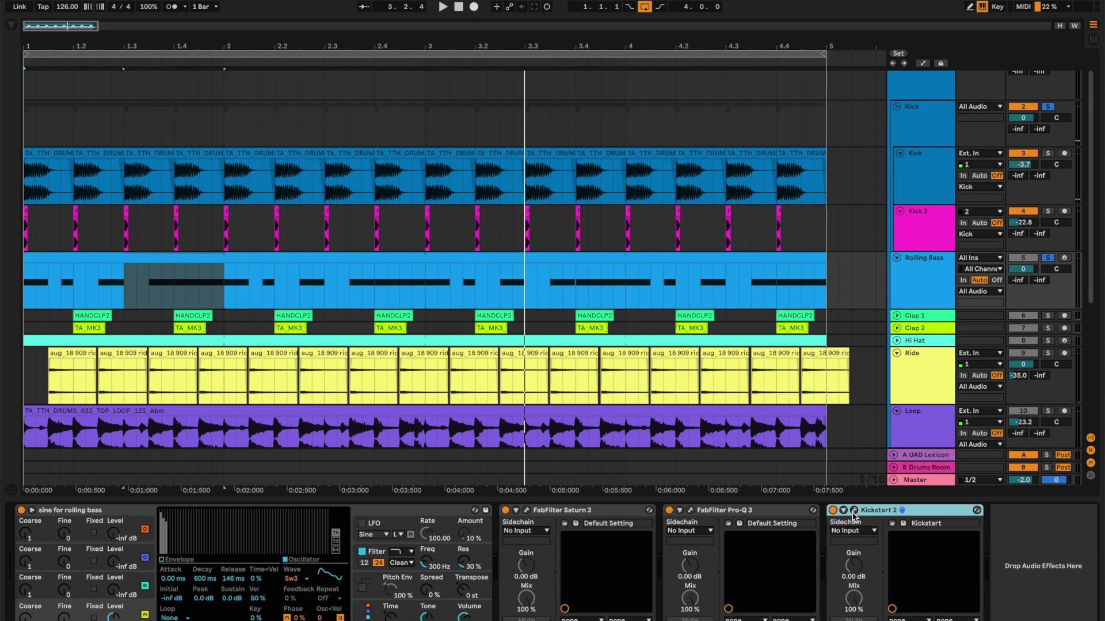
{"action": "left_click", "coordinate": [854, 511]}
{"action": "left_click", "coordinate": [561, 188]}
{"action": "key", "text": "space"}
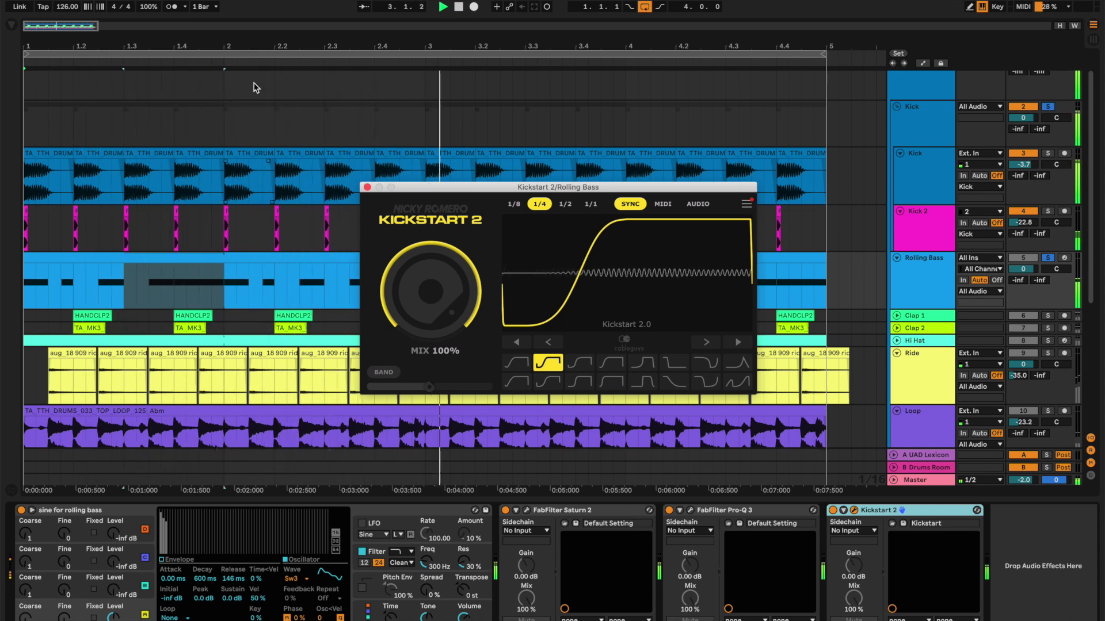
{"action": "left_click", "coordinate": [367, 187]}
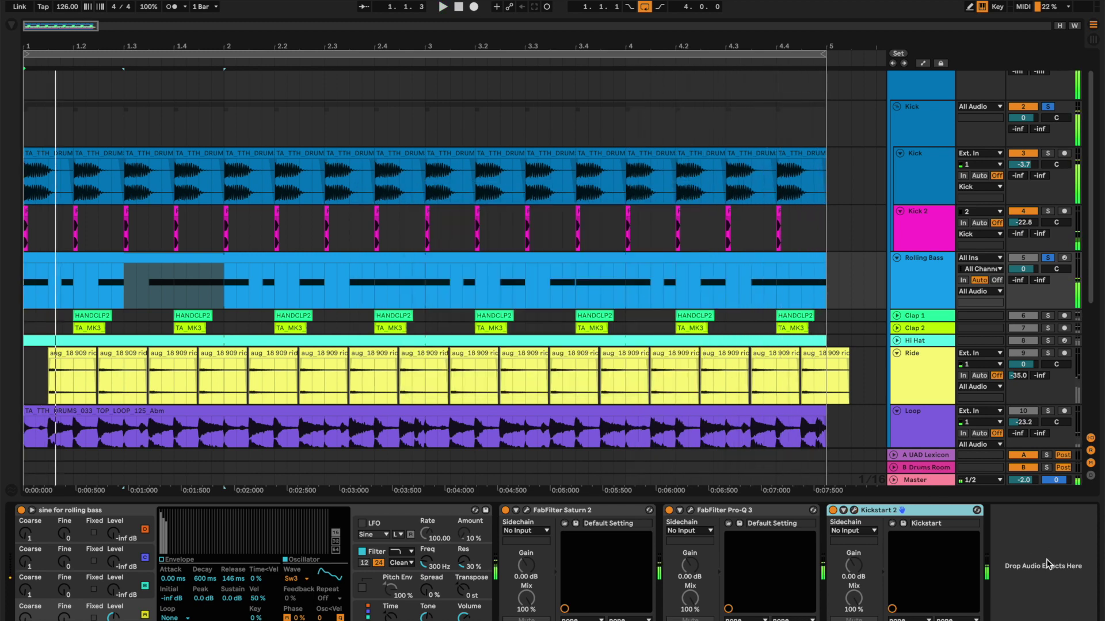
Find FabFilter Simplon by searching for "simplon" and add the VST version after Kickstart 2 on the Rolling Bass.
{"action": "left_click", "coordinate": [11, 26]}
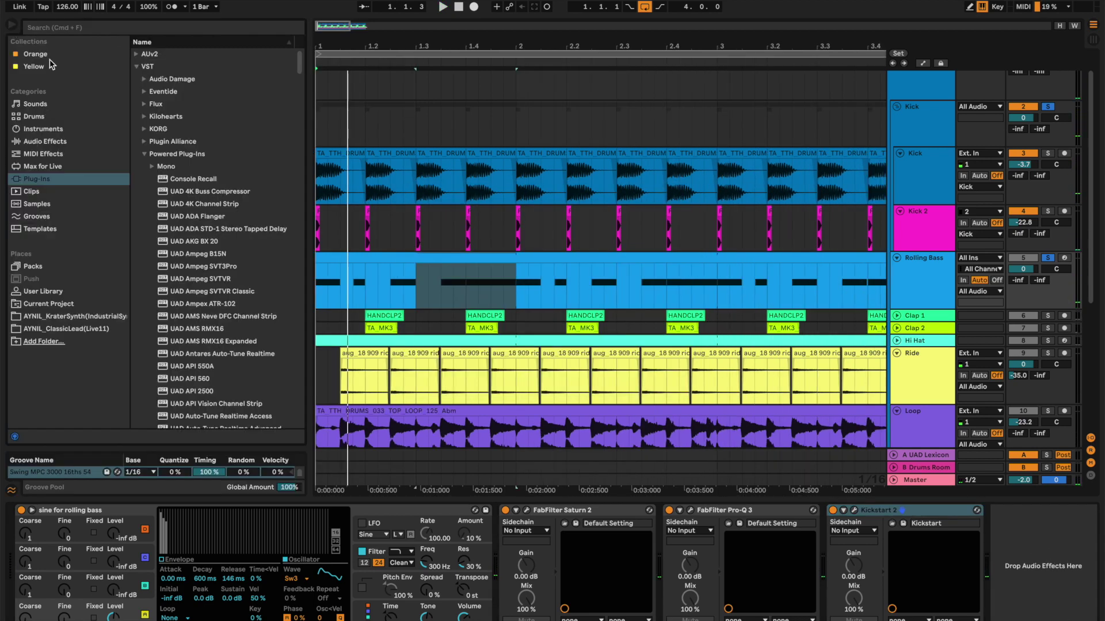
{"action": "type", "text": "simplon"}
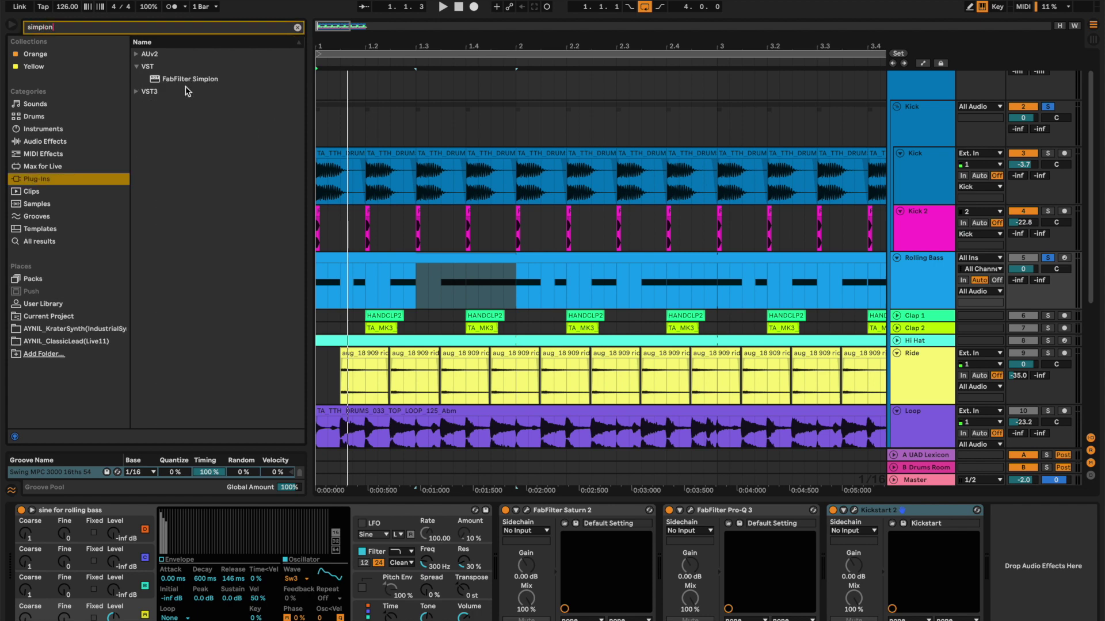
{"action": "left_click", "coordinate": [185, 81]}
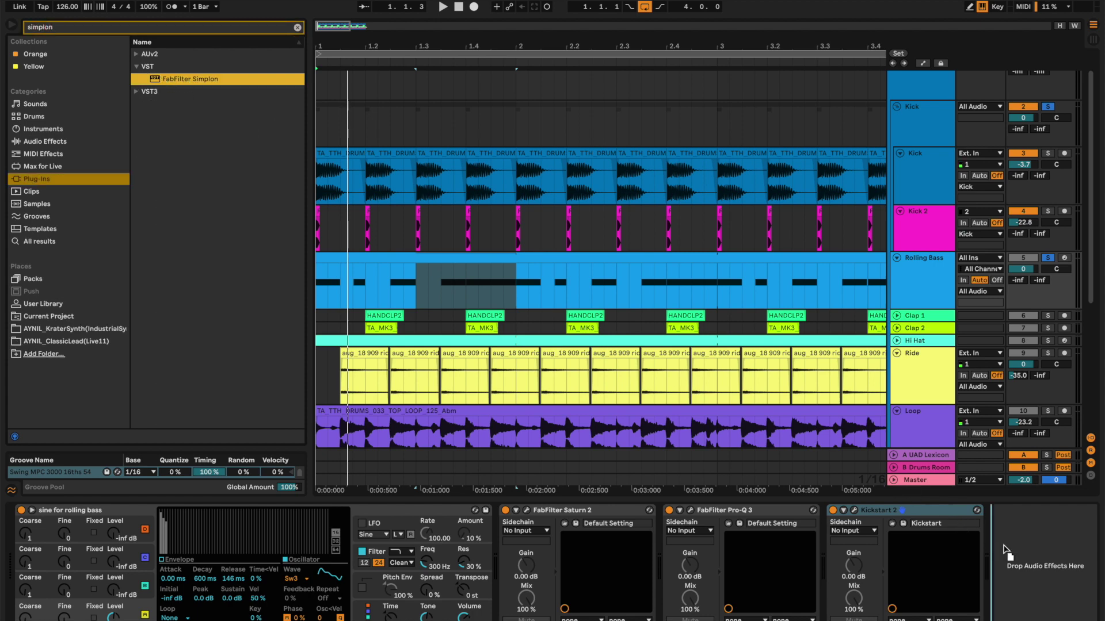
{"action": "left_click_drag", "start_coordinate": [1002, 545], "coordinate": [1004, 547]}
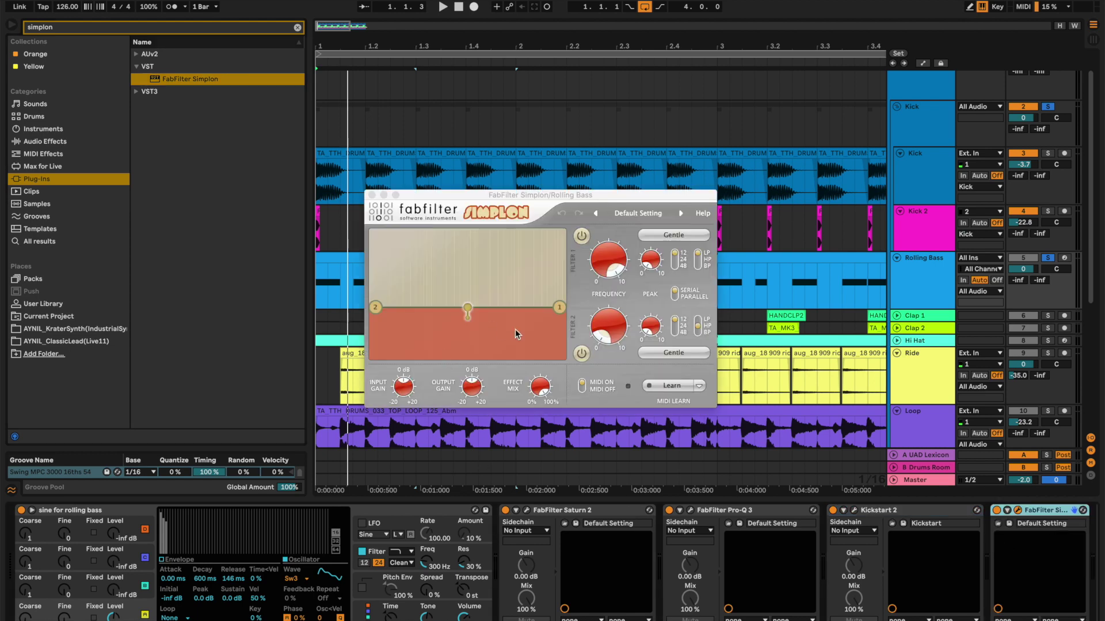
Lower Simplon's Filter 1 frequency to 304.41 Hz, audition the filtered bass, and close the plug-in window.
{"action": "left_click_drag", "start_coordinate": [550, 310], "coordinate": [436, 314]}
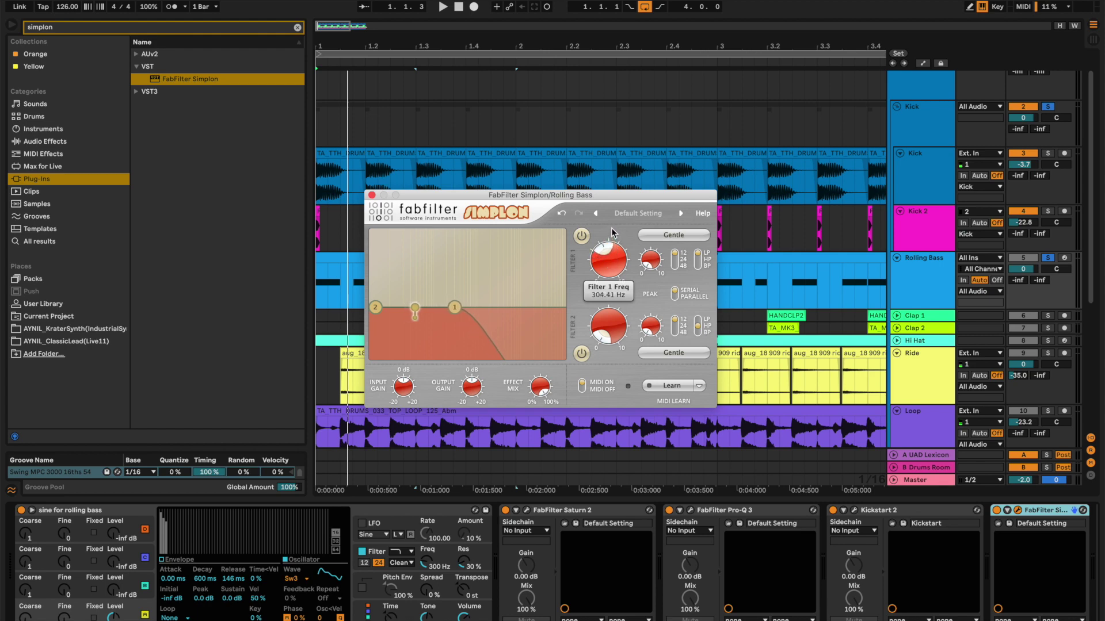
{"action": "key", "text": "space"}
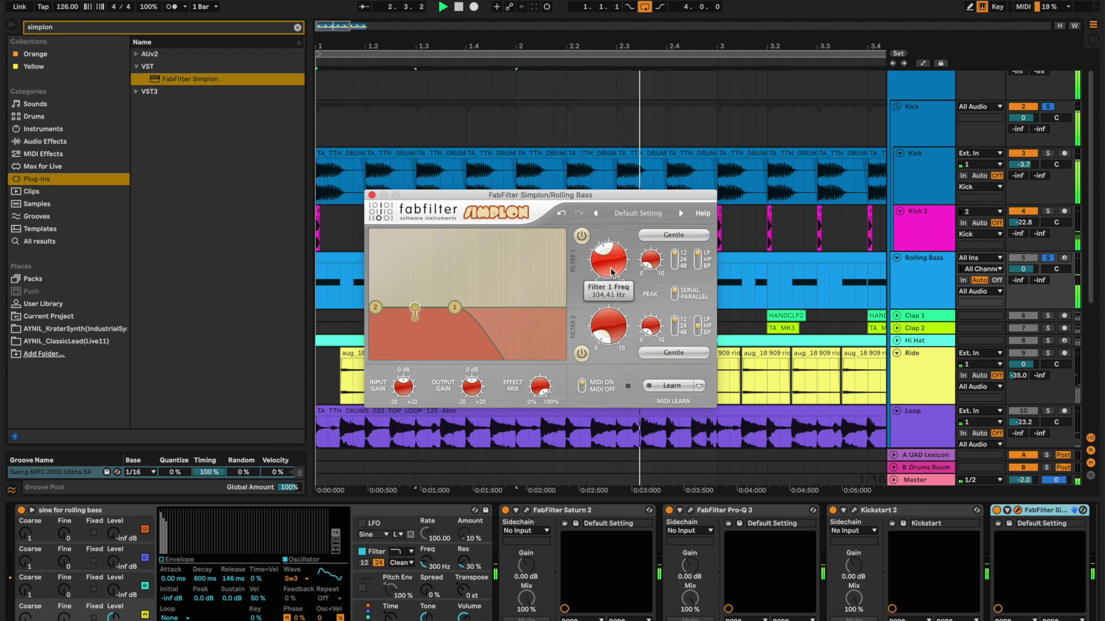
{"action": "left_click", "coordinate": [371, 195]}
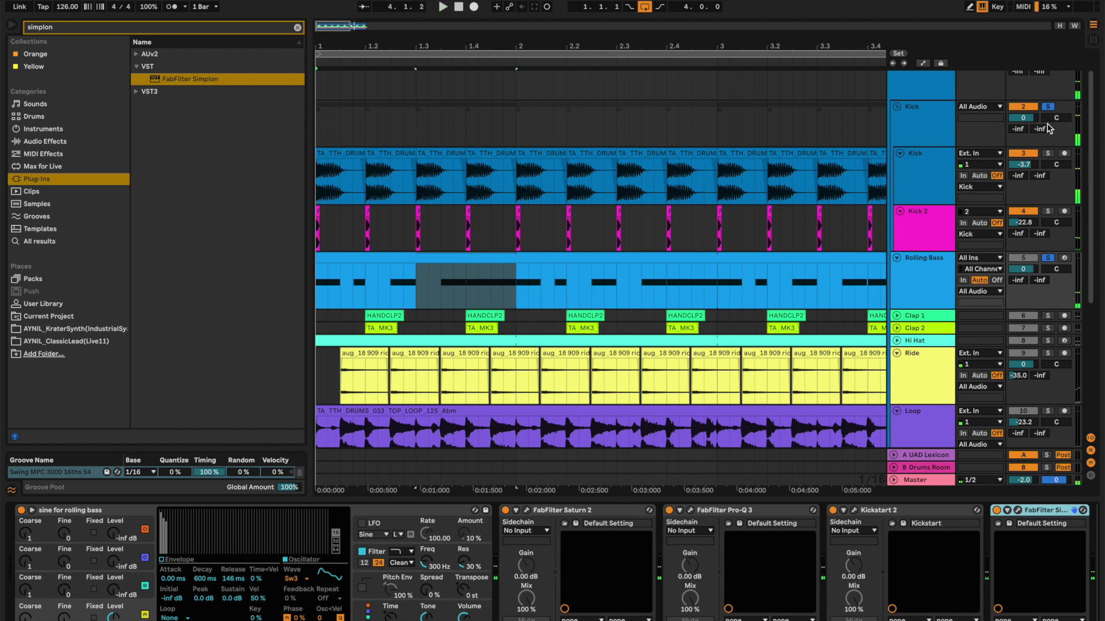
Clear the Kick and Rolling Bass solos, hide the browser, and play the full groove while reviewing all tracks.
{"action": "left_click", "coordinate": [1047, 107]}
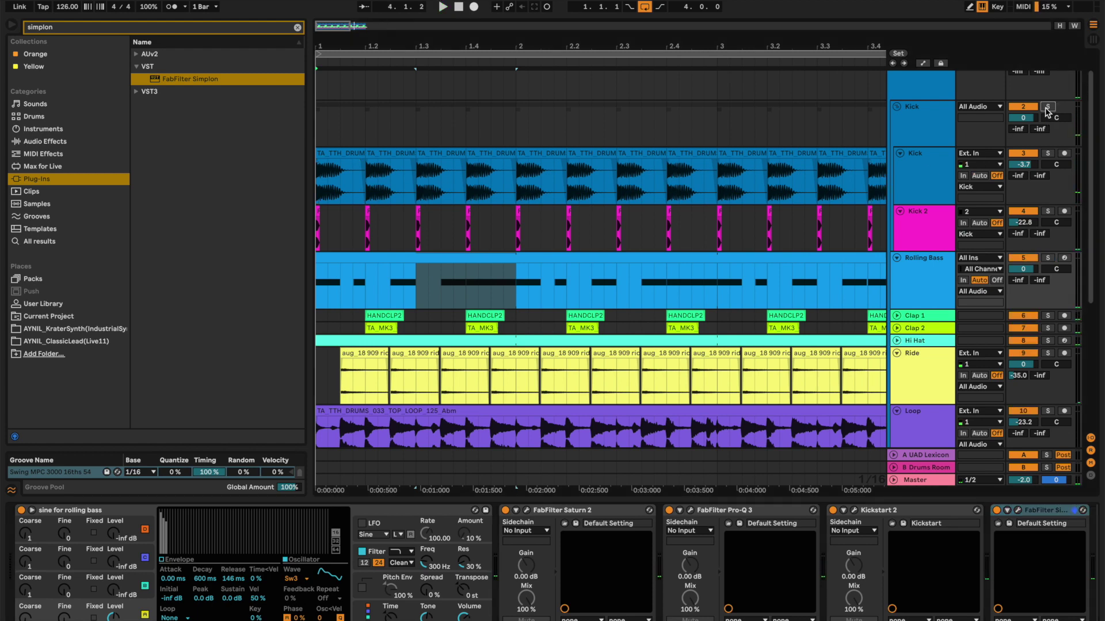
{"action": "left_click", "coordinate": [11, 28]}
{"action": "key", "text": "space"}
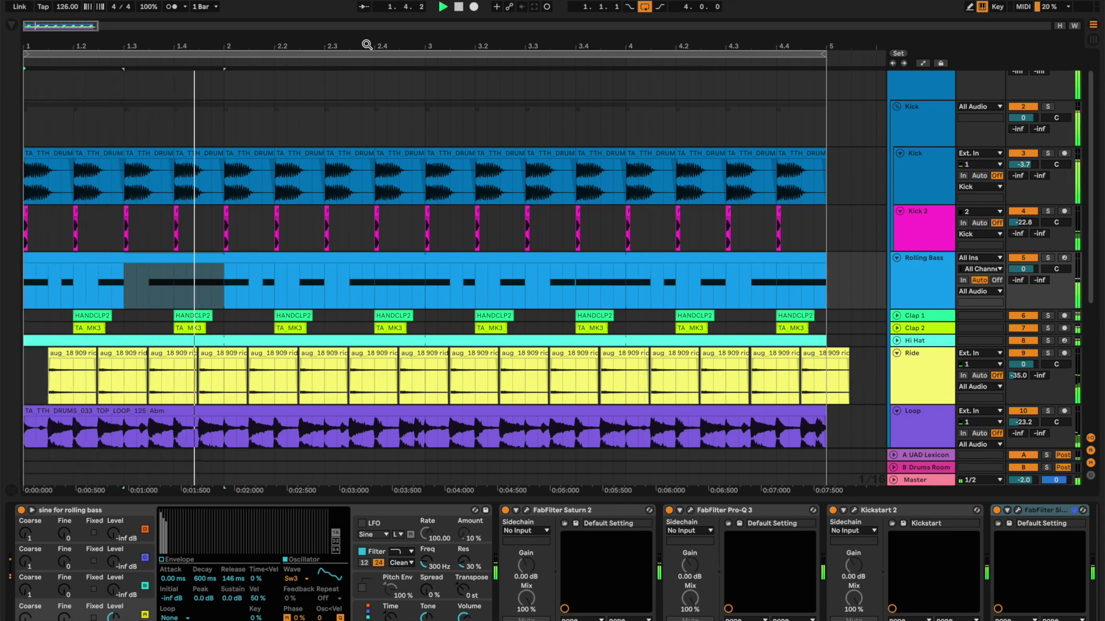
{"action": "scroll", "coordinate": [865, 94], "scroll_direction": "down", "scroll_amount": 2}
{"action": "scroll", "coordinate": [863, 104], "scroll_direction": "down", "scroll_amount": 6}
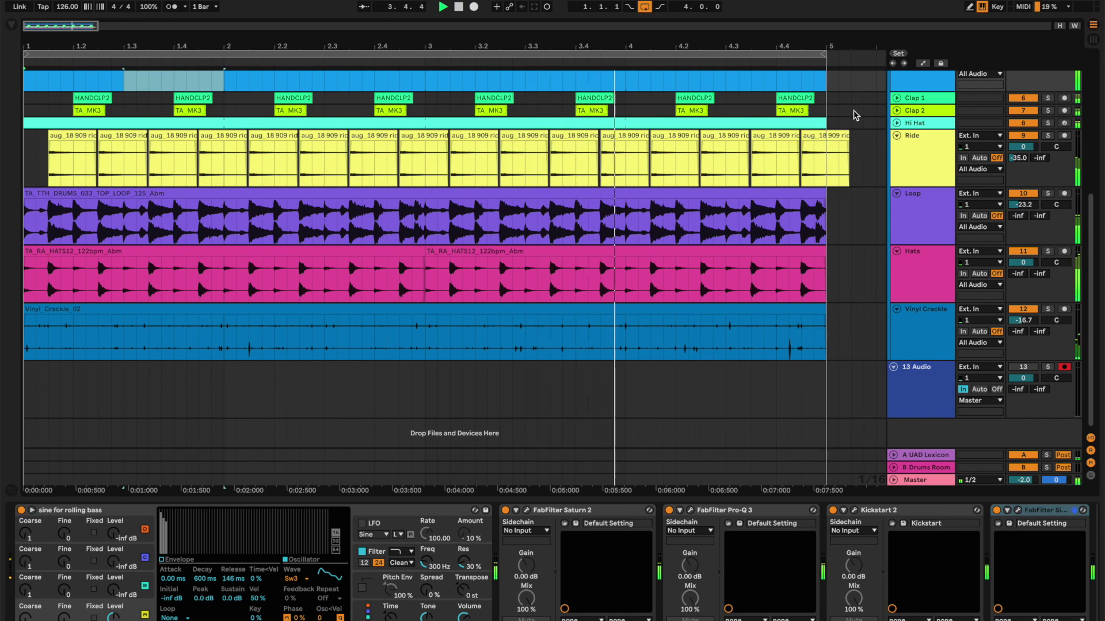
{"action": "scroll", "coordinate": [854, 109], "scroll_direction": "up", "scroll_amount": 8}
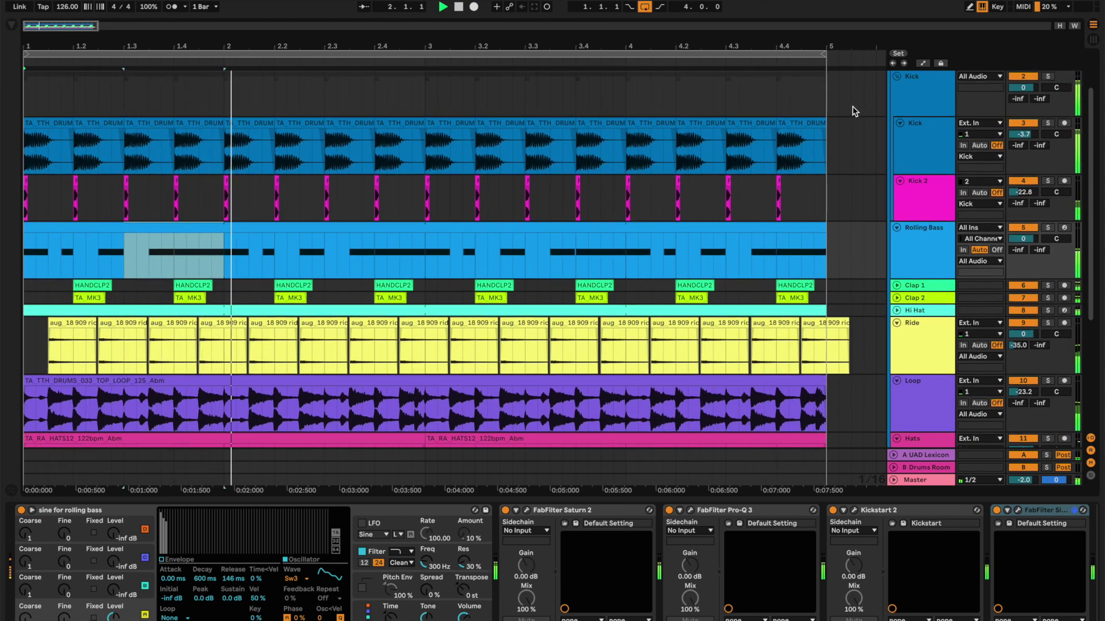
{"action": "scroll", "coordinate": [852, 108], "scroll_direction": "down", "scroll_amount": 1}
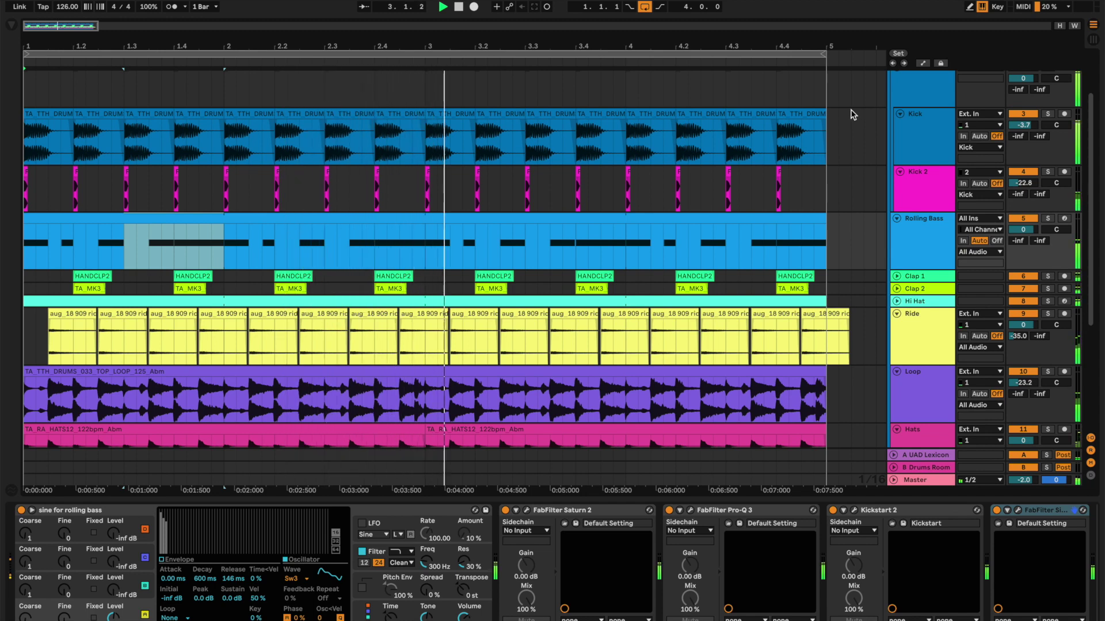